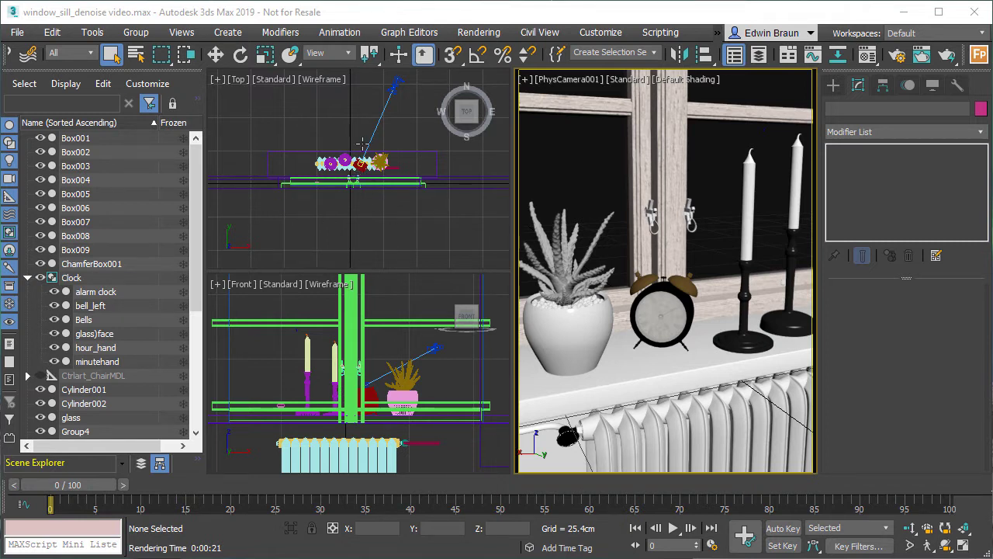
Step: Pan the Top view and zoom the Top and Front views in on the window sill and radiator
middle_drag(361, 144, 356, 152)
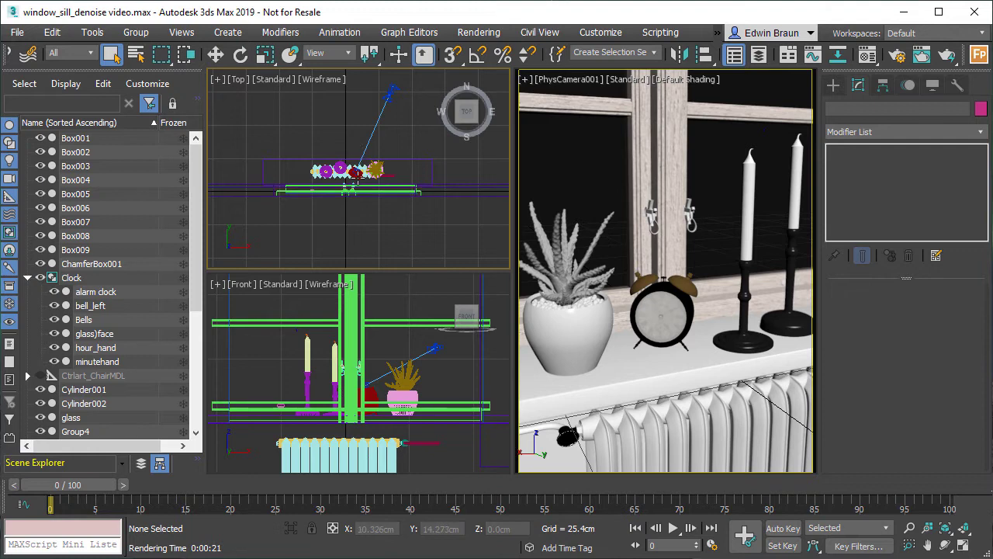
scroll(355, 172, up, 2)
scroll(342, 175, up, 2)
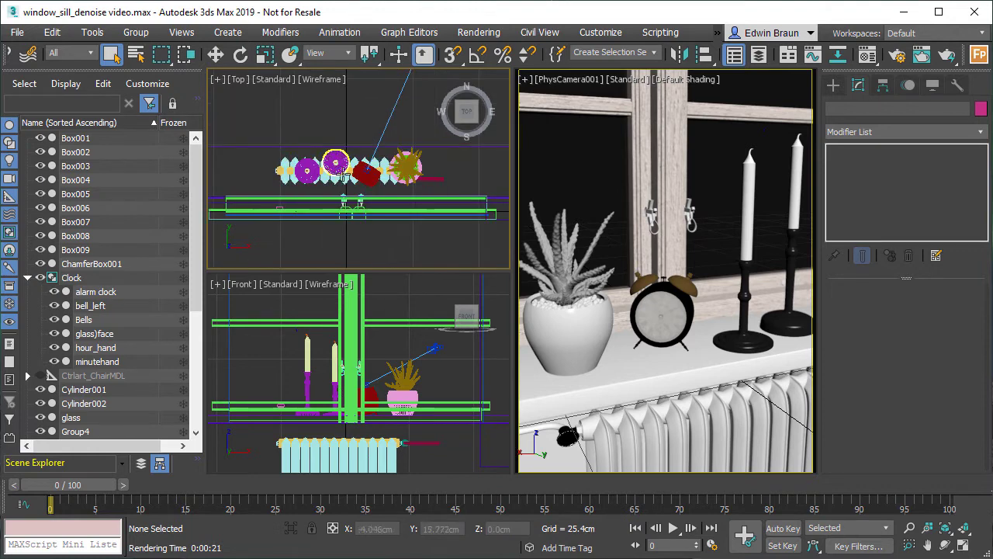
scroll(347, 365, up, 2)
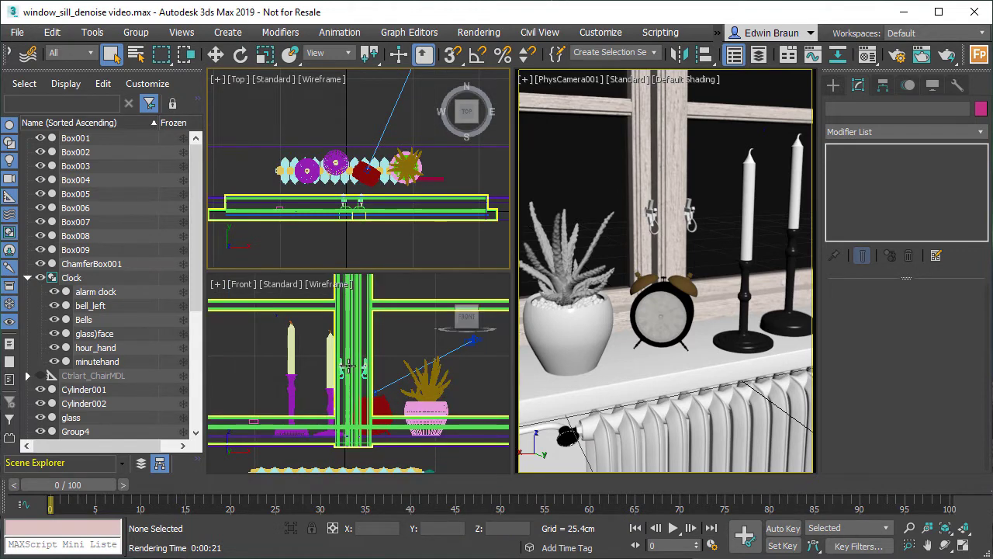
scroll(346, 365, down, 3)
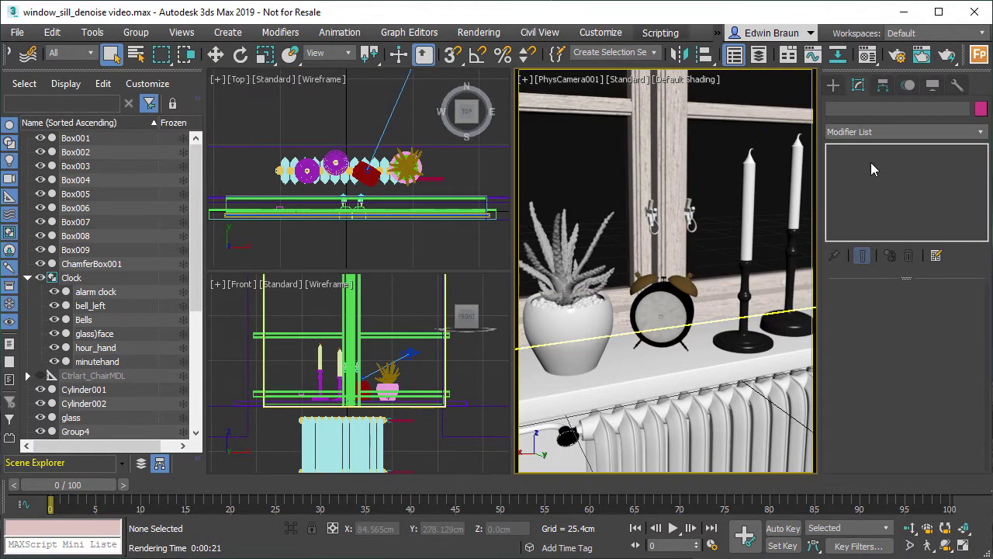
Step: In Render Setup's finalRender tab, change the iteration count between 54 and 64
click(900, 54)
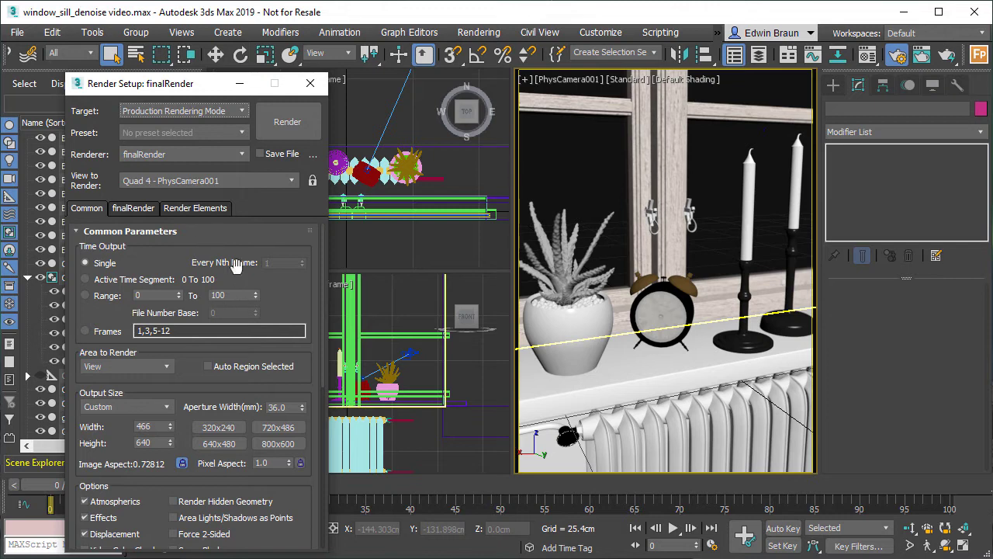
click(142, 215)
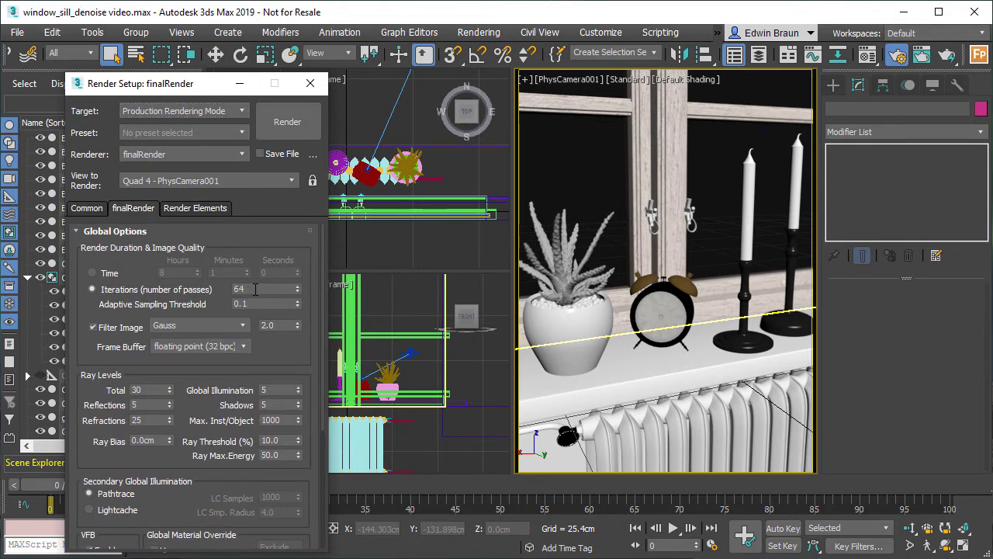
double_click(256, 289)
text(54)
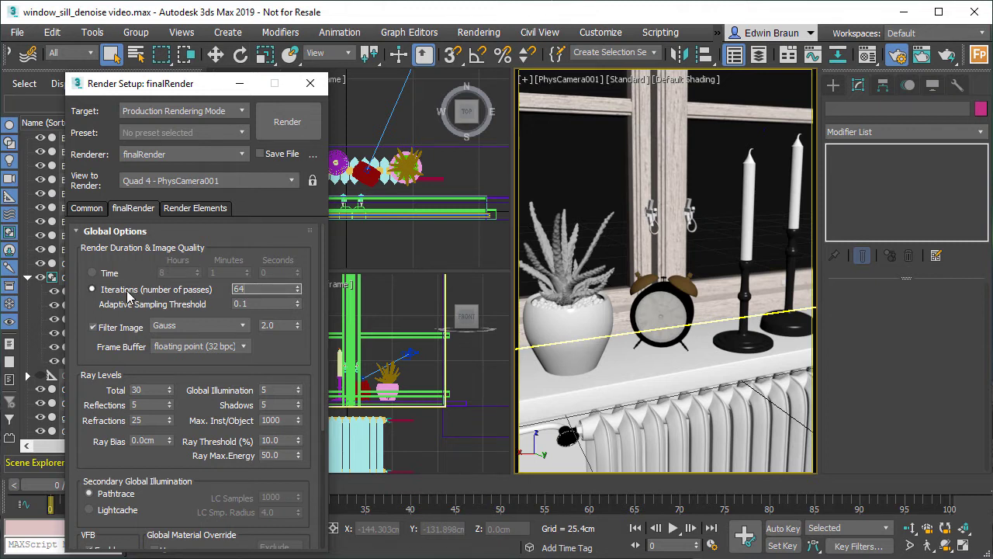
key(Return)
text(64)
key(Return)
text(54)
key(Return)
text(54)
key(Return)
Step: Open GPU Settings to list the CUDA devices, with Quadro RTX 6000 enabled
scroll(200, 460, down, 2)
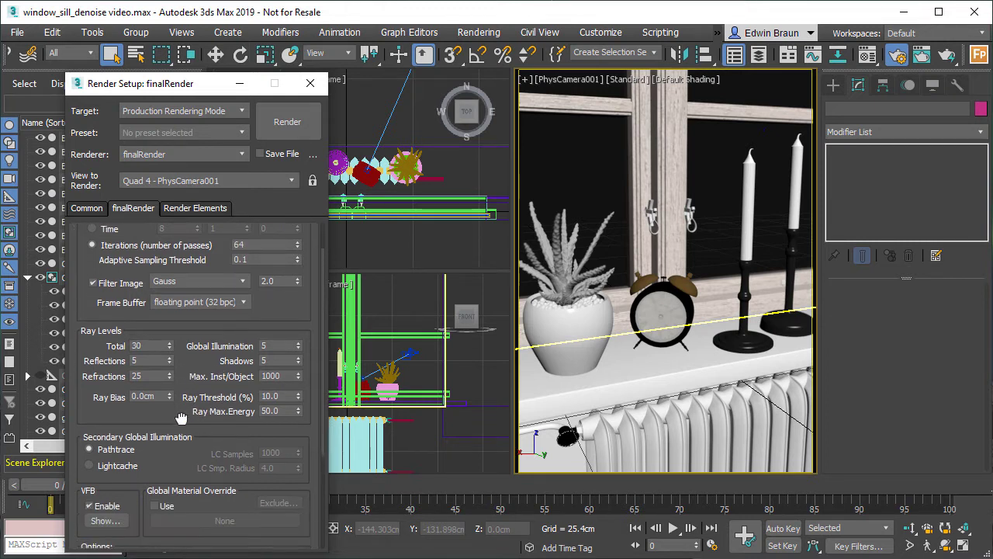
scroll(180, 414, down, 3)
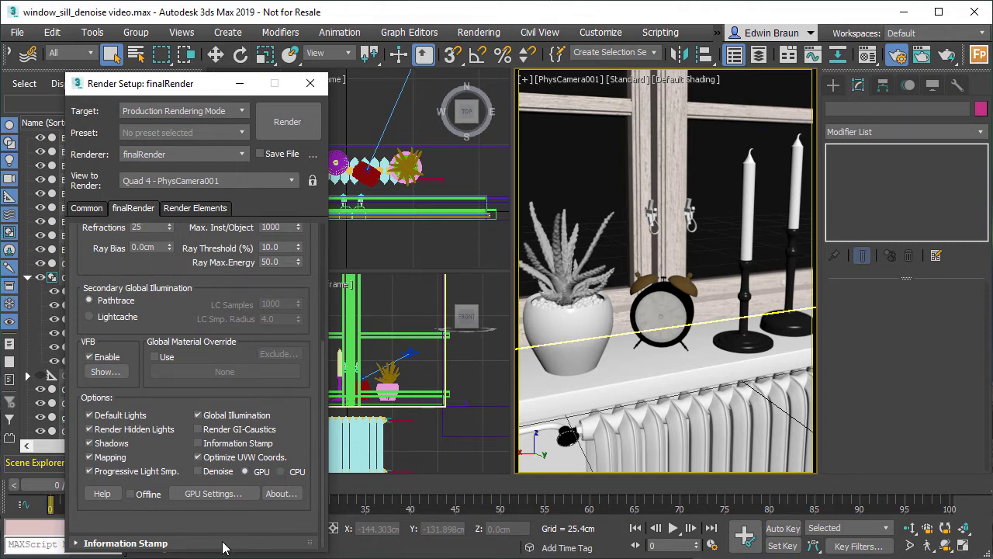
click(214, 495)
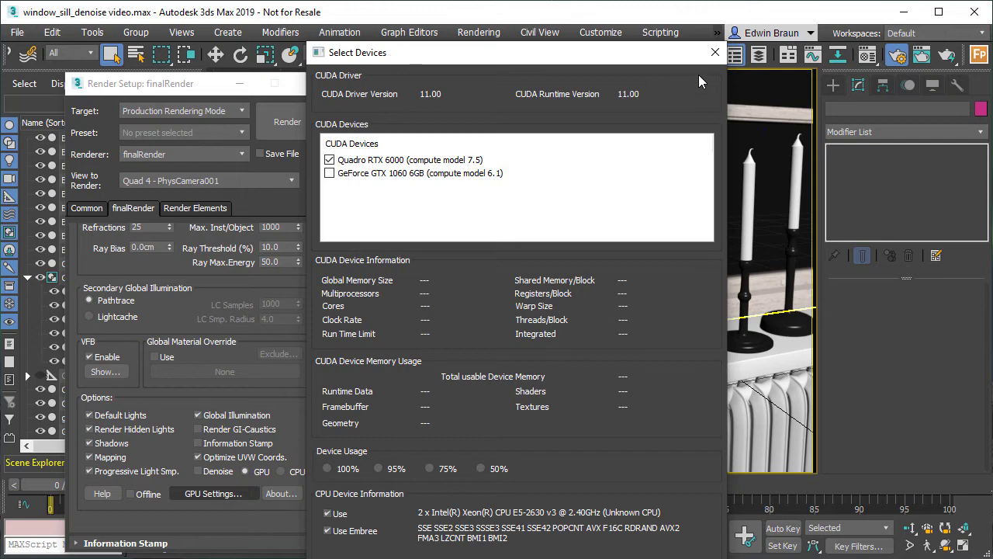
Step: Close the device list and render a non-denoised GPU image of the window sill
click(714, 52)
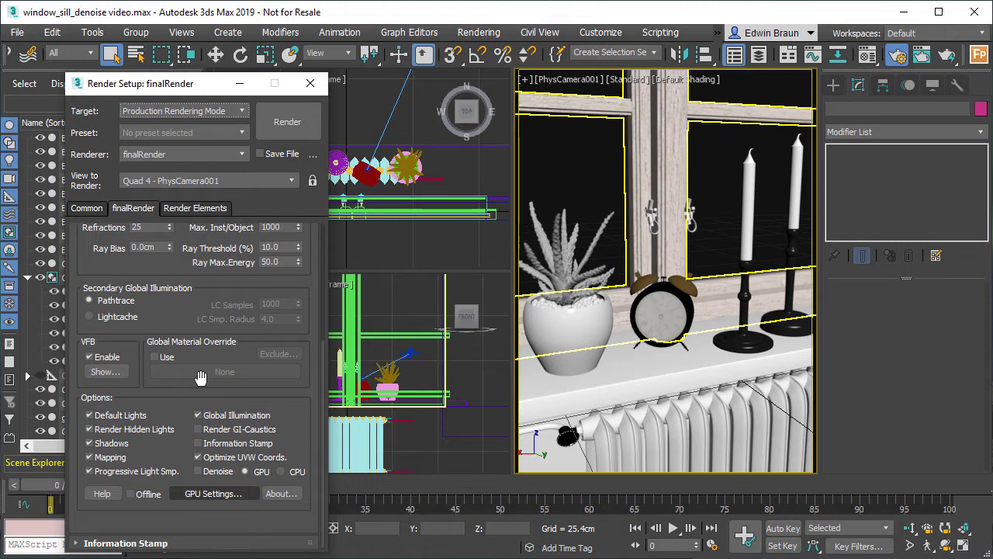
click(278, 122)
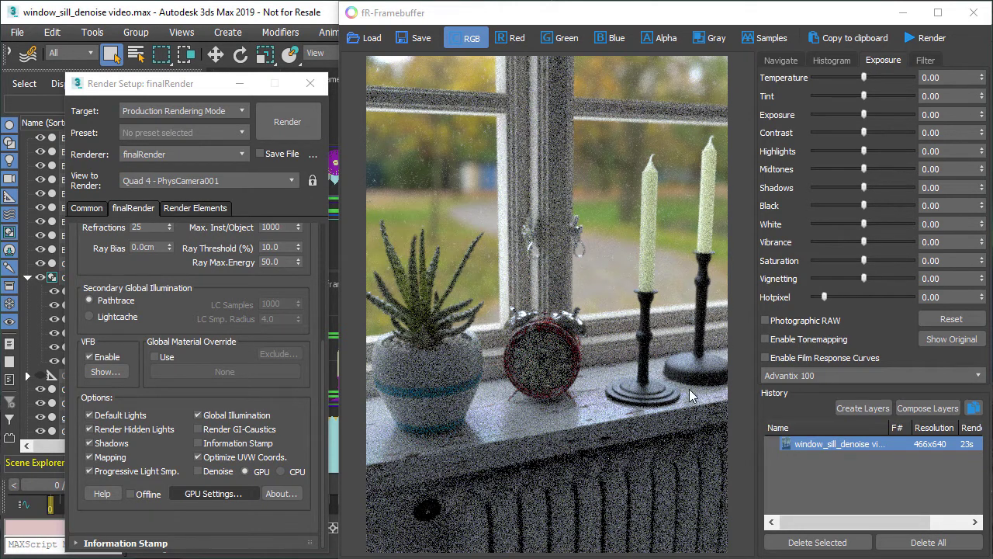
Step: Enable Denoise, render a clean GPU-denoised image (24 s), then set denoising to CPU
click(199, 476)
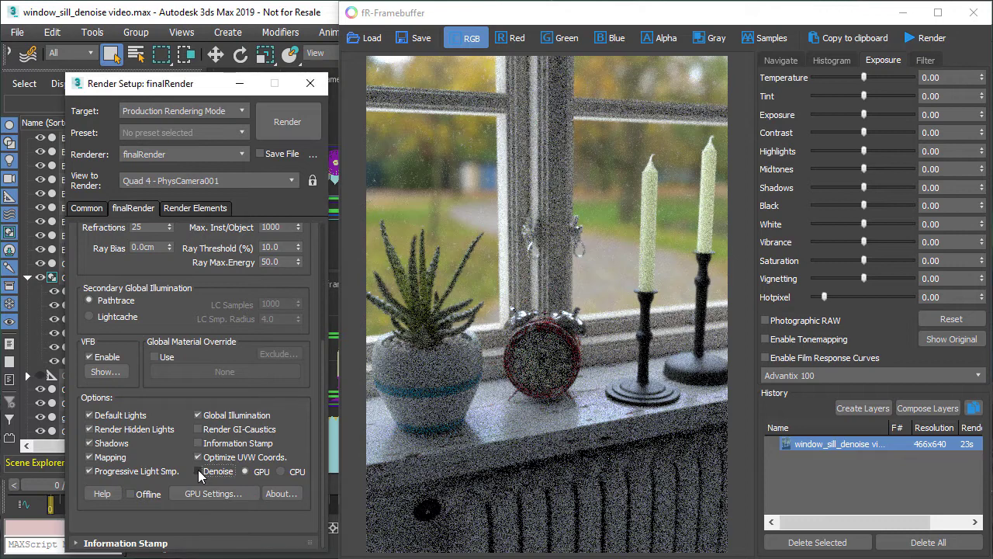
click(198, 470)
click(295, 122)
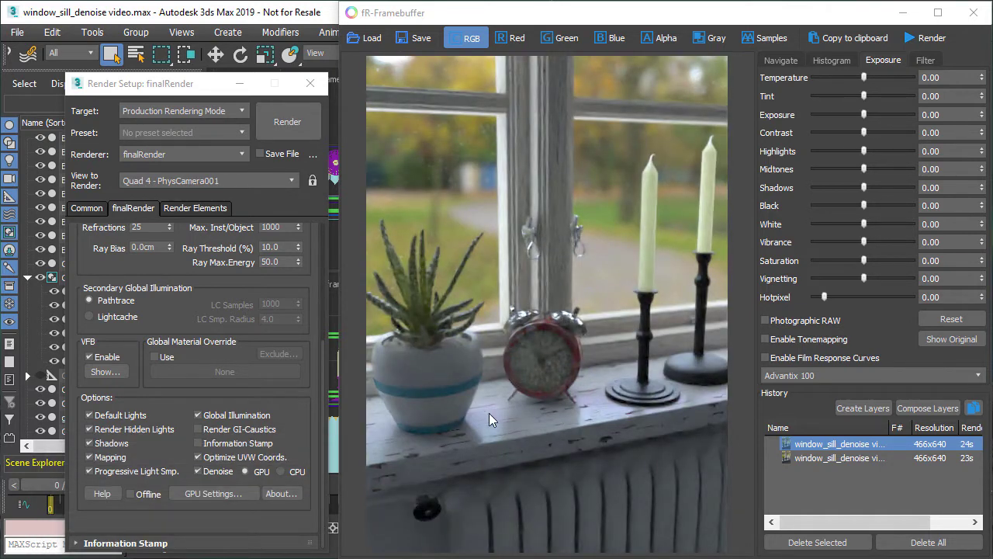
drag(288, 266, 262, 469)
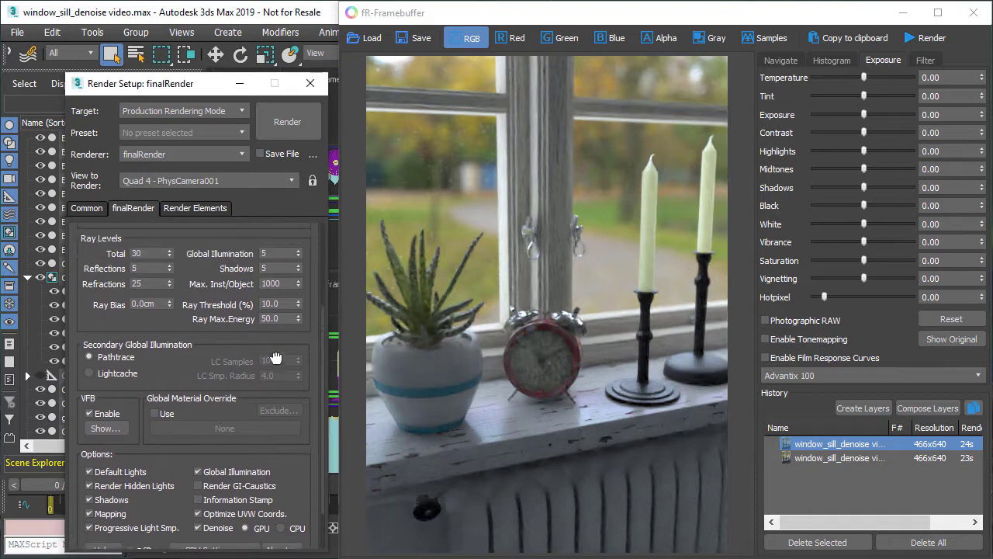
double_click(249, 280)
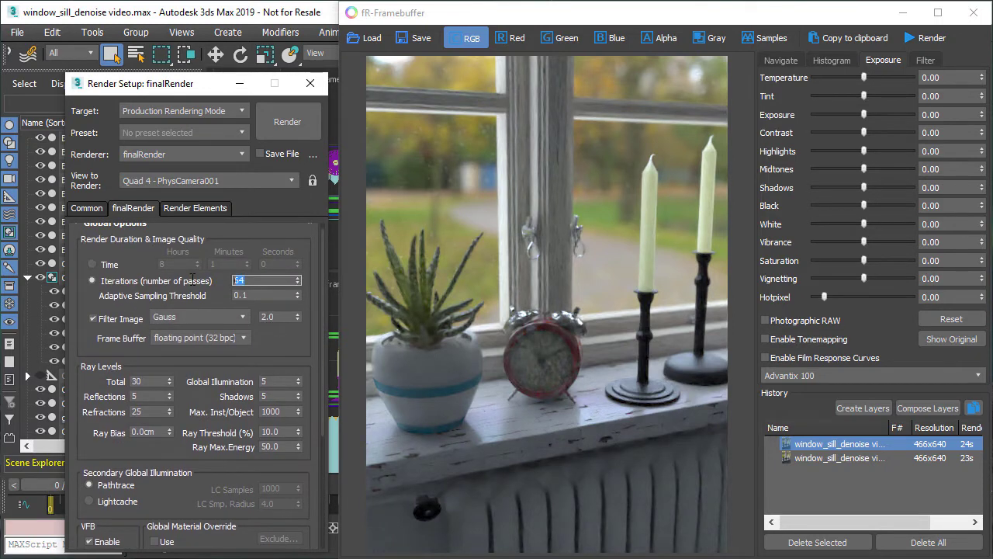
drag(220, 463, 226, 205)
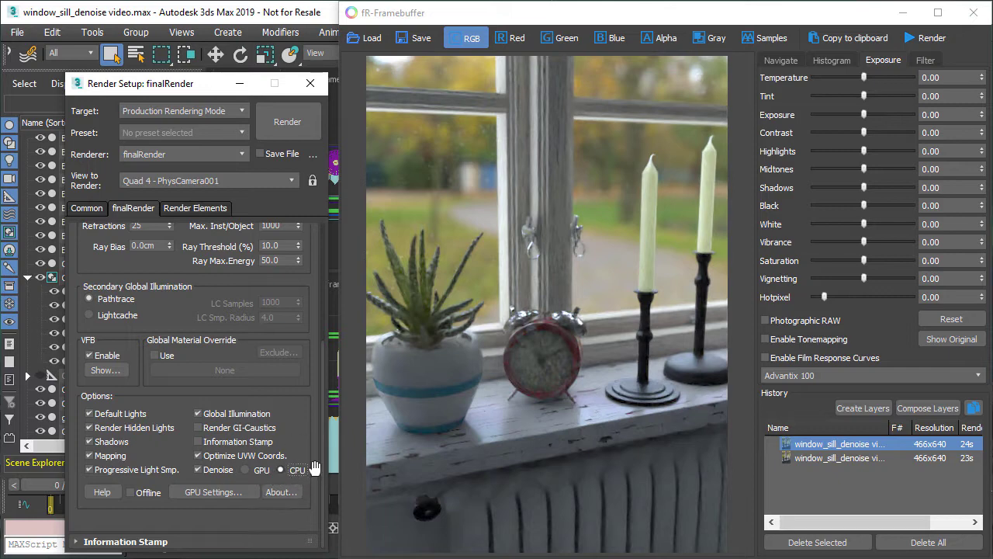
Step: Render a CPU-denoised image (22 s), compare it with the noisy and GPU-denoised renders, then close the framebuffer
click(293, 119)
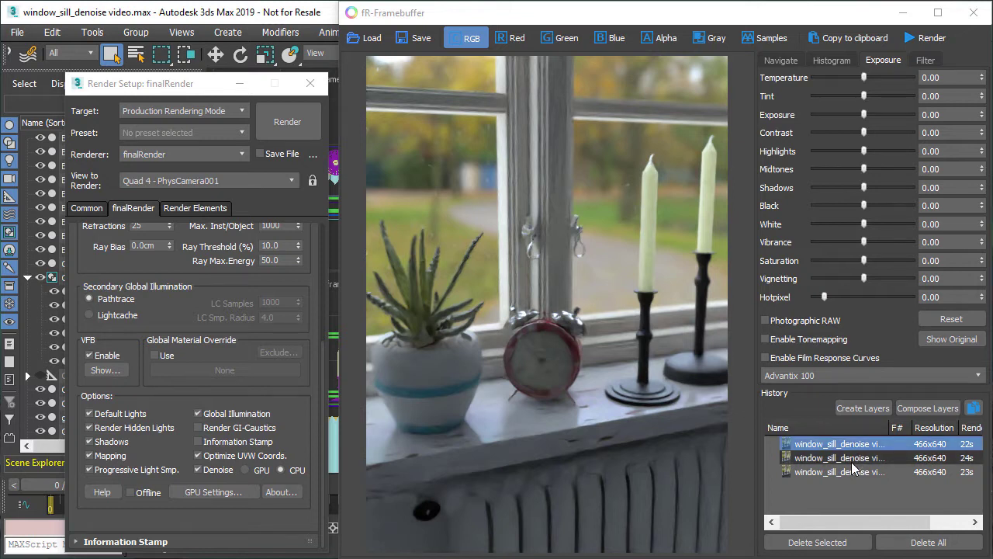
click(856, 461)
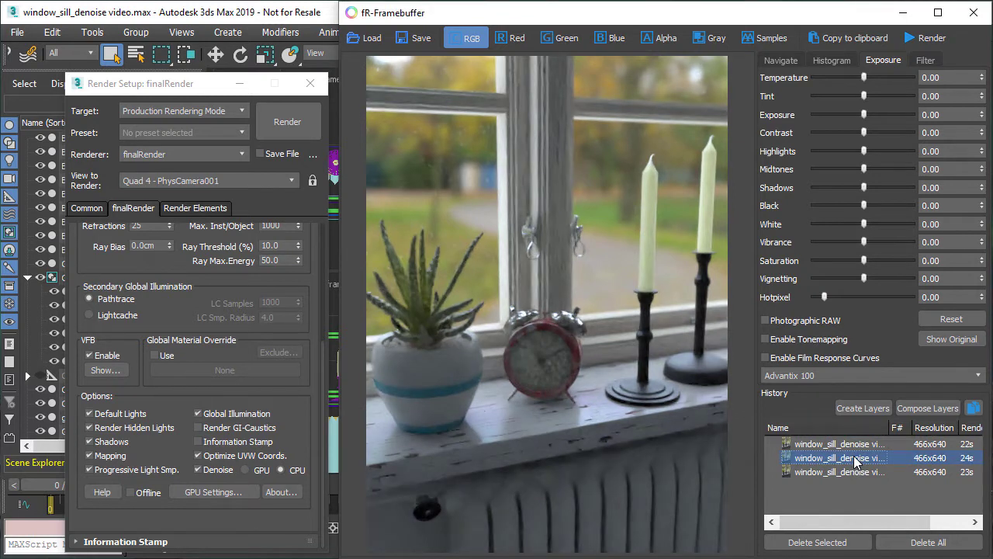
click(856, 443)
click(861, 472)
click(859, 463)
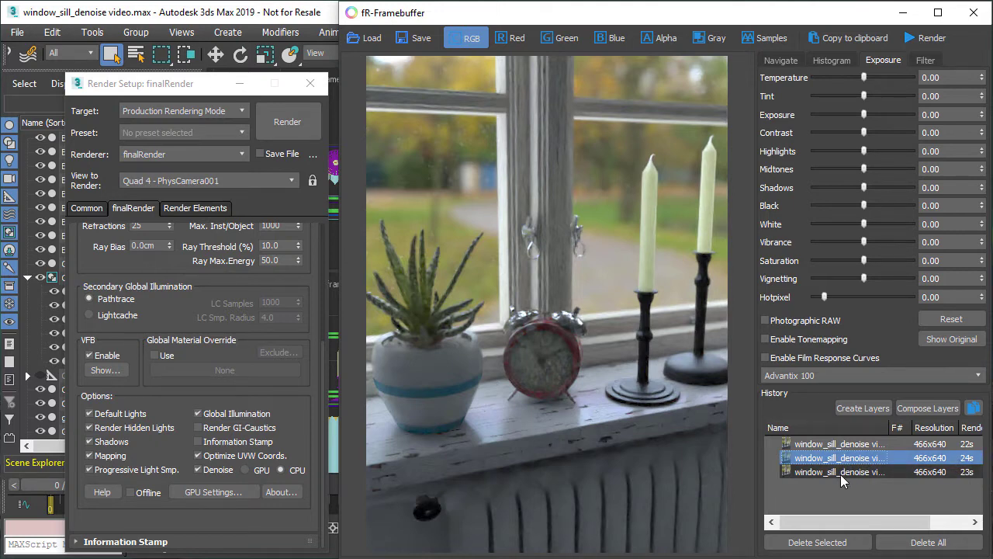
click(841, 473)
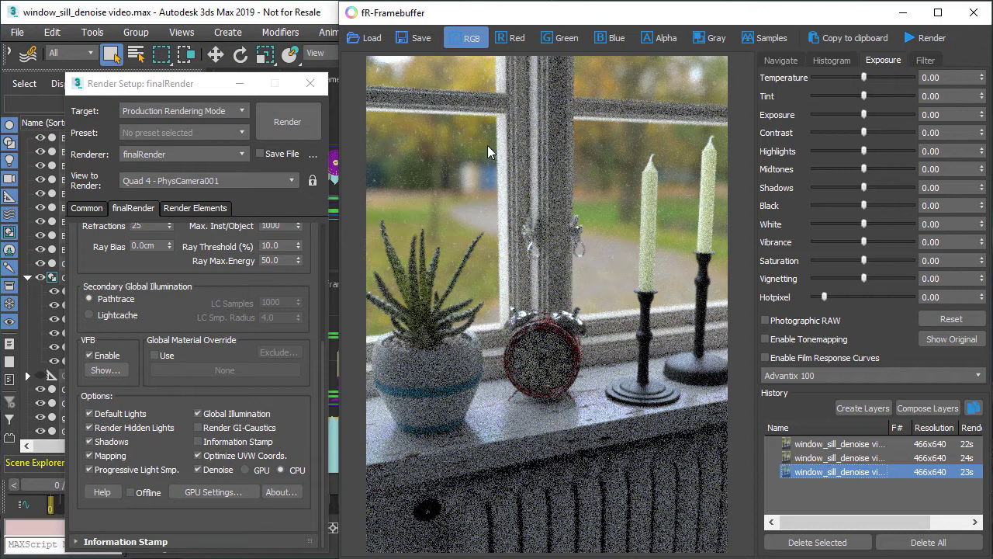
click(826, 459)
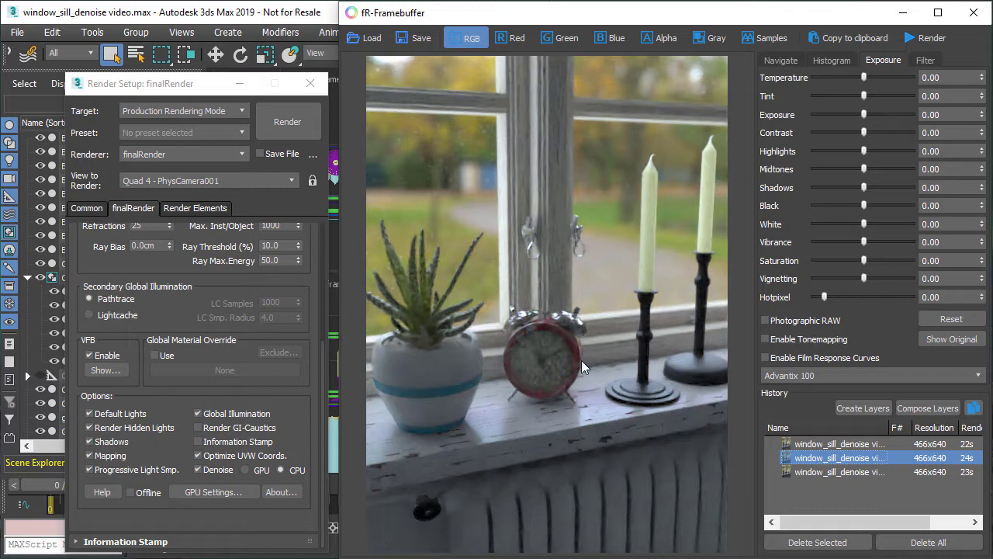
click(833, 446)
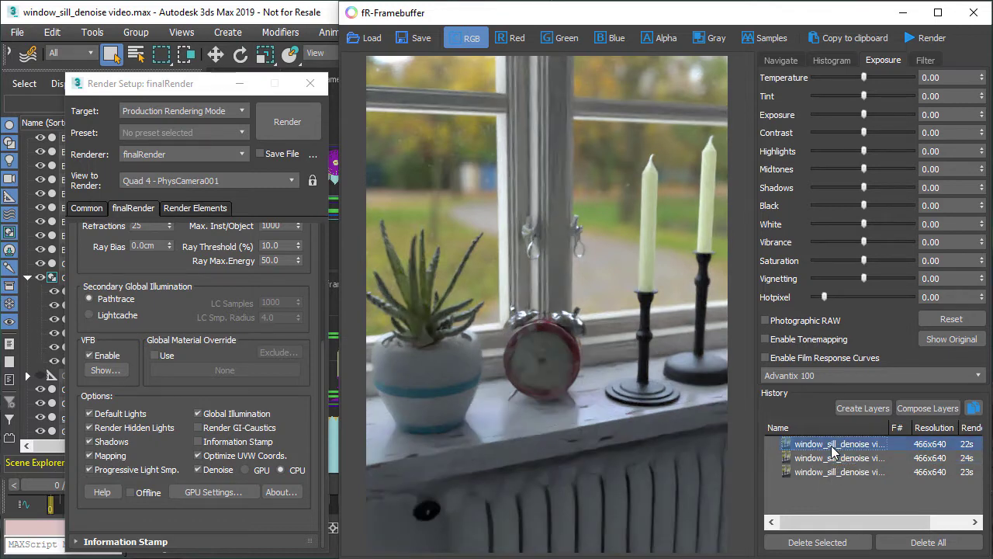
click(974, 12)
click(661, 311)
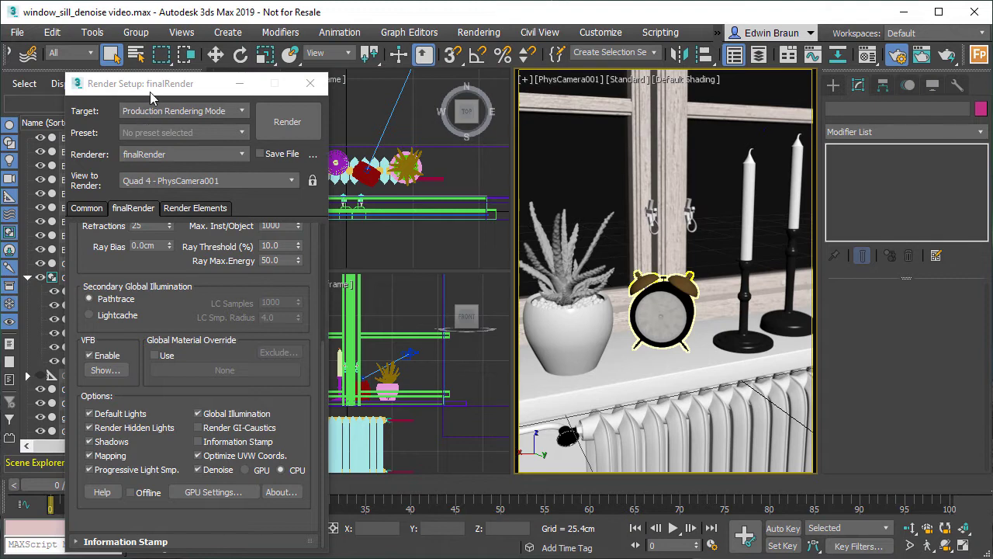
Step: Hide the alarm clock's glass dome in the Scene Explorer
drag(154, 85, 189, 87)
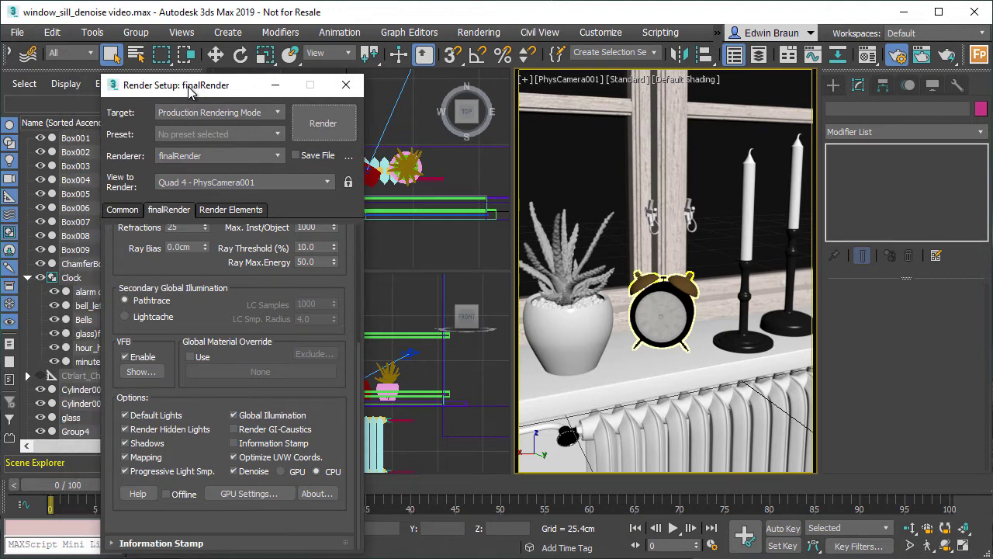
click(53, 333)
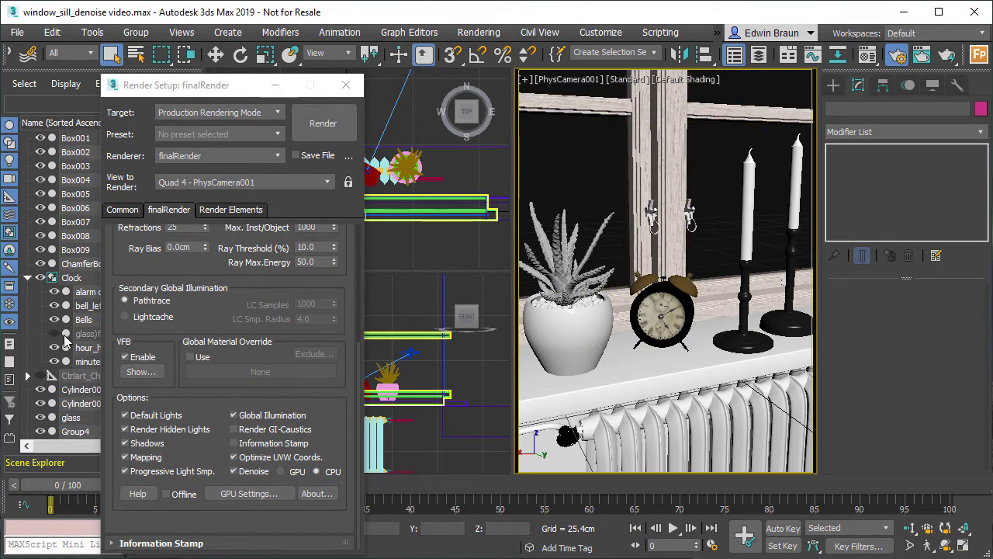
click(52, 333)
click(54, 347)
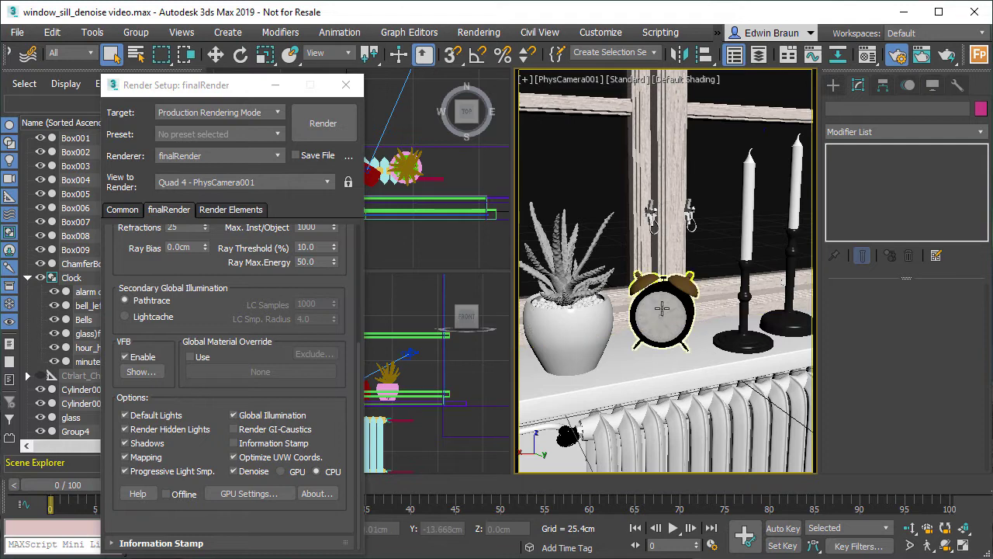
click(53, 333)
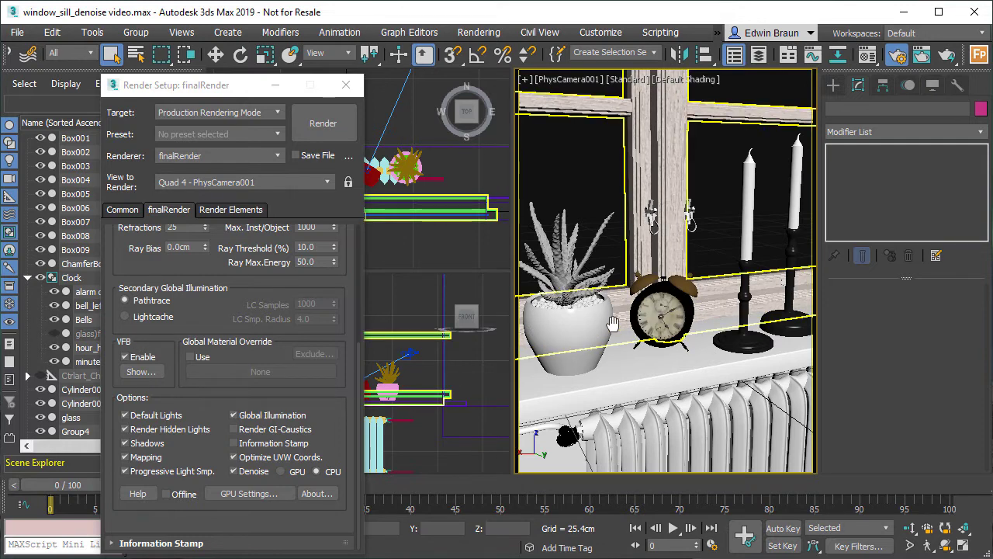
Step: Set finalRender denoising to GPU and render the window sill again (26 s)
click(663, 306)
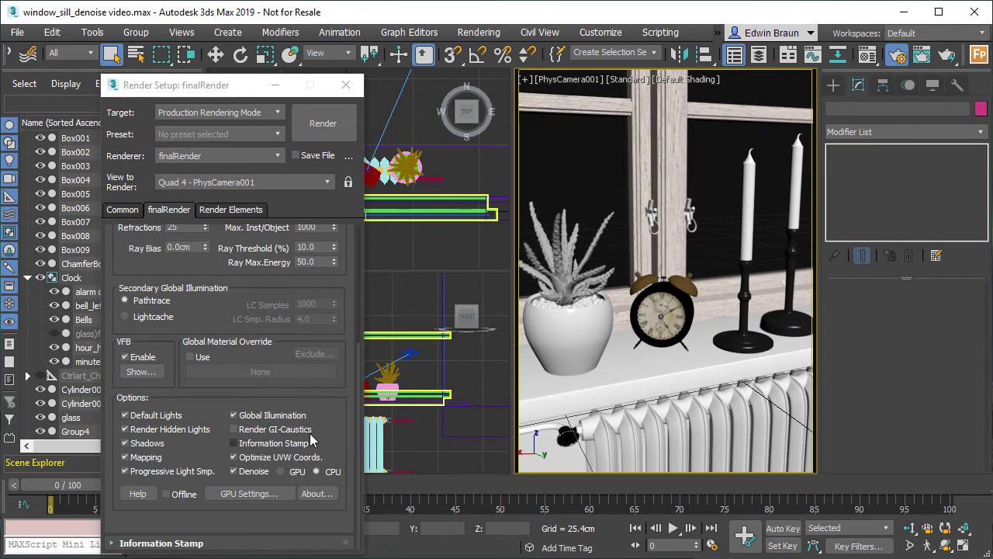
click(283, 472)
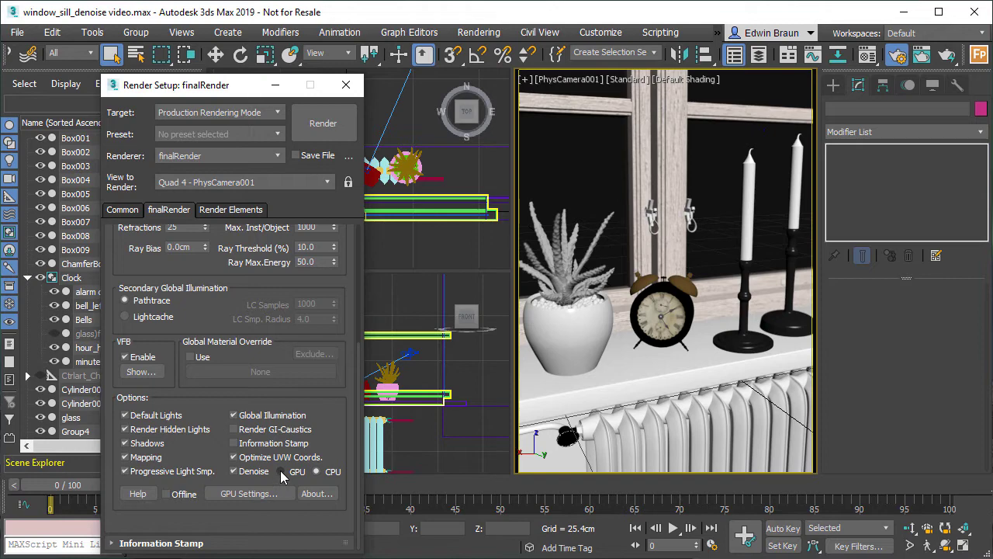
click(326, 132)
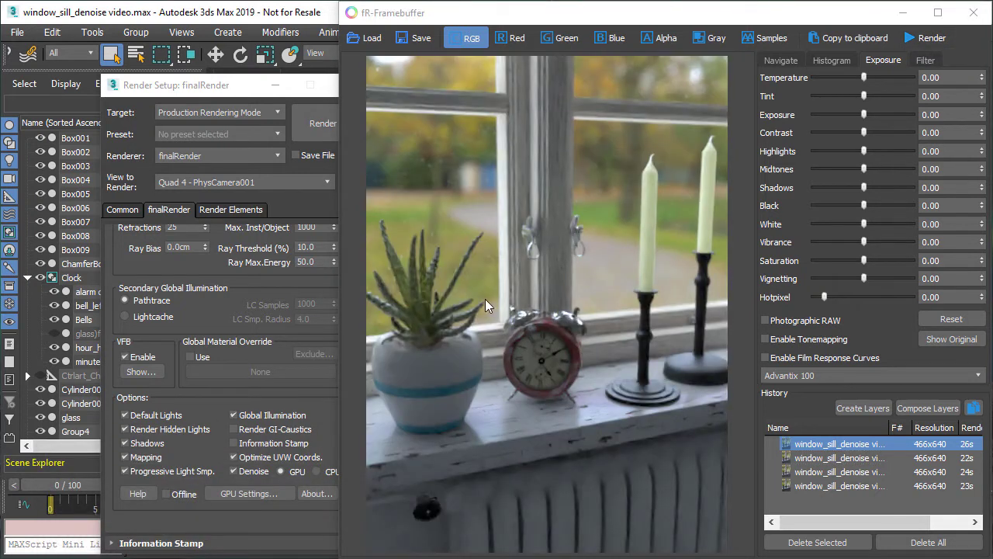
Step: Zoom in and out of the framebuffer image to inspect the clock
scroll(543, 363, up, 2)
scroll(543, 364, up, 2)
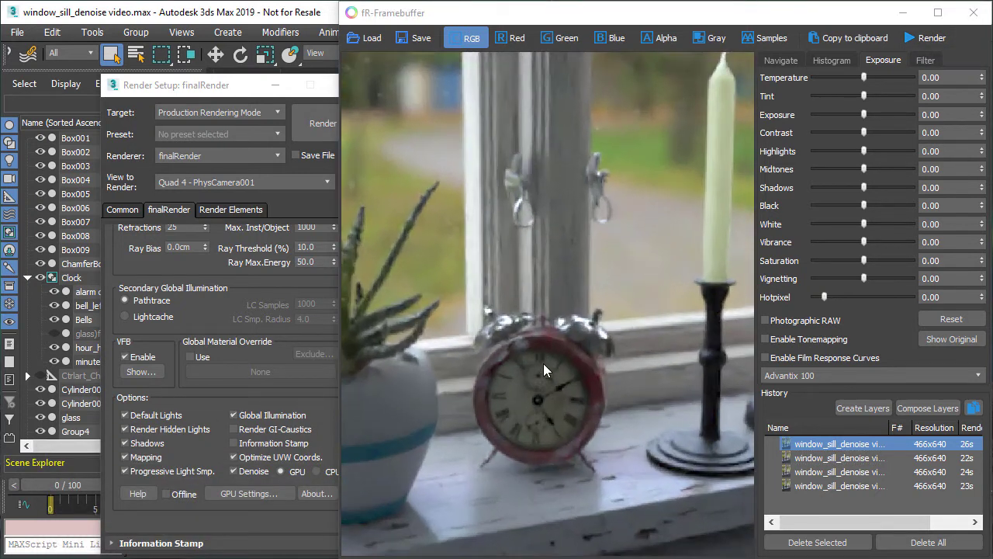
scroll(574, 412, up, 2)
scroll(535, 401, down, 1)
scroll(543, 351, down, 1)
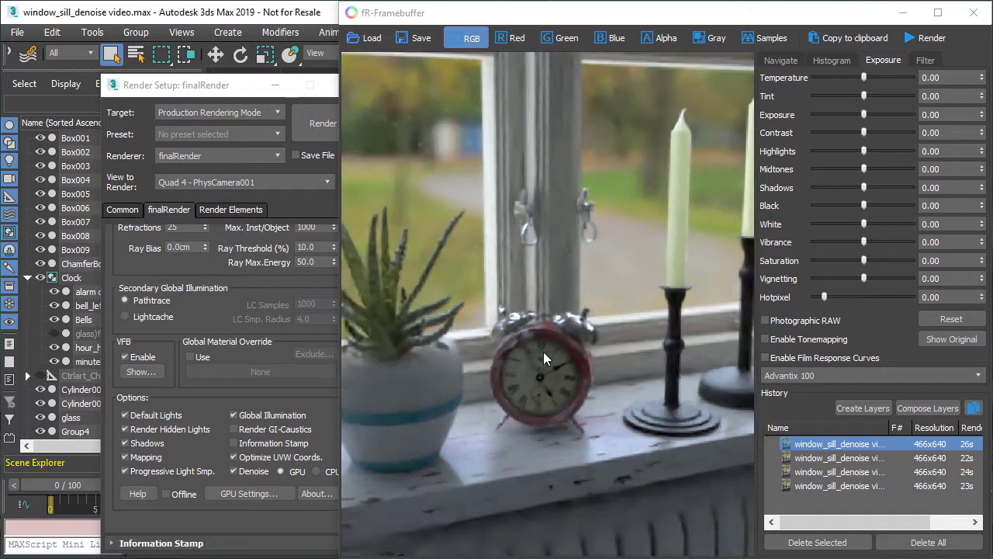
scroll(544, 347, down, 1)
scroll(505, 314, down, 1)
scroll(539, 359, up, 1)
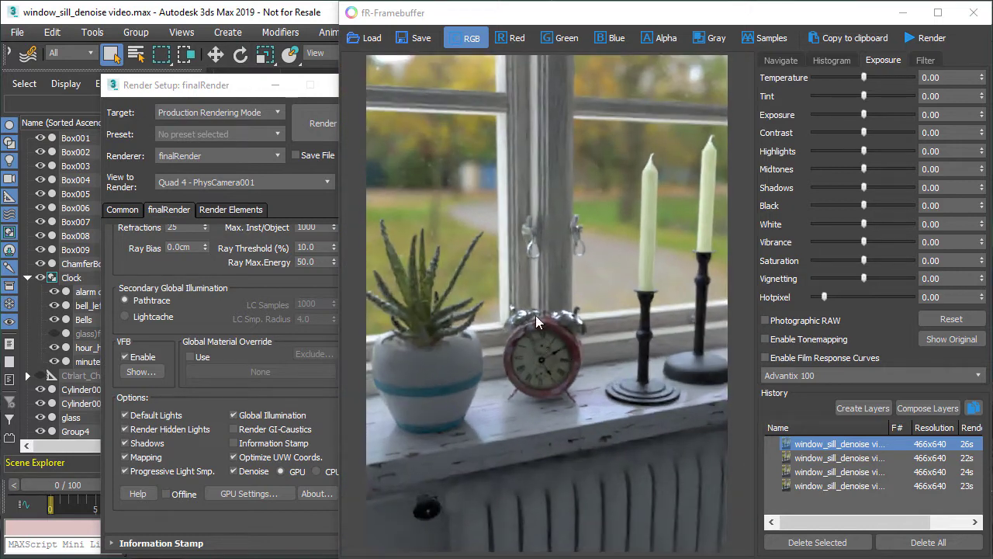
Step: Set denoising to CPU and render a fifth image (22 s)
click(322, 472)
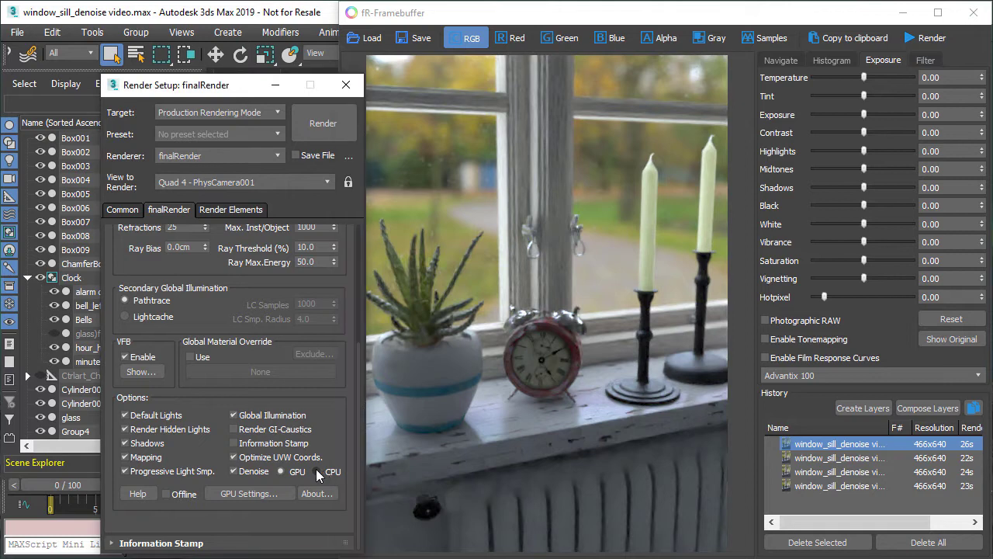
click(316, 471)
click(330, 125)
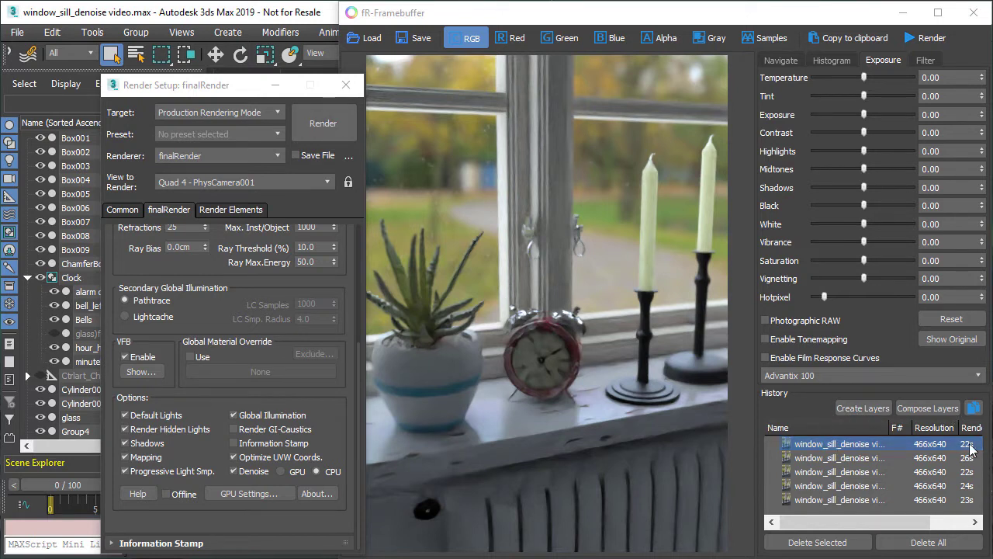
Step: Zoom the framebuffer and flip between the newest 22 s render and the 26 s render
click(839, 458)
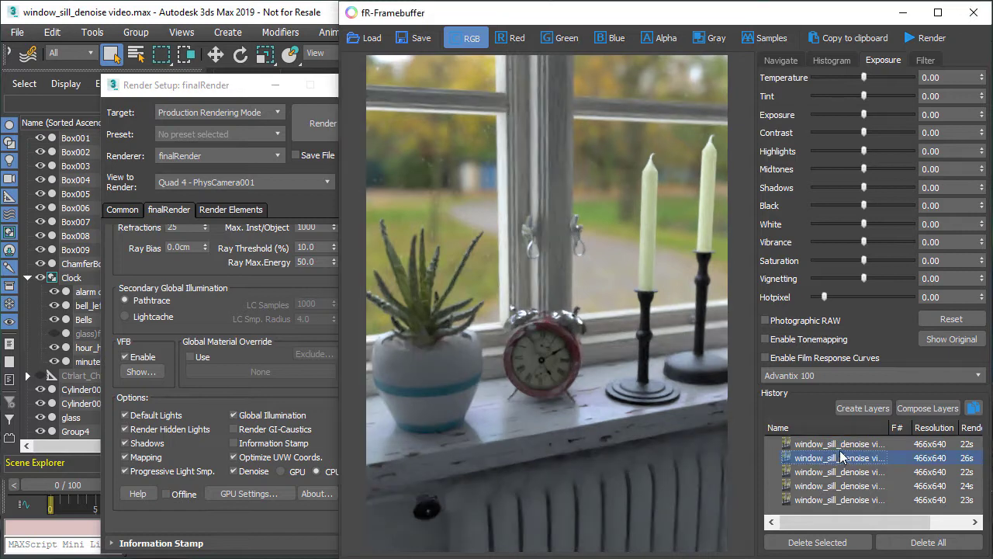
click(838, 444)
scroll(553, 361, up, 2)
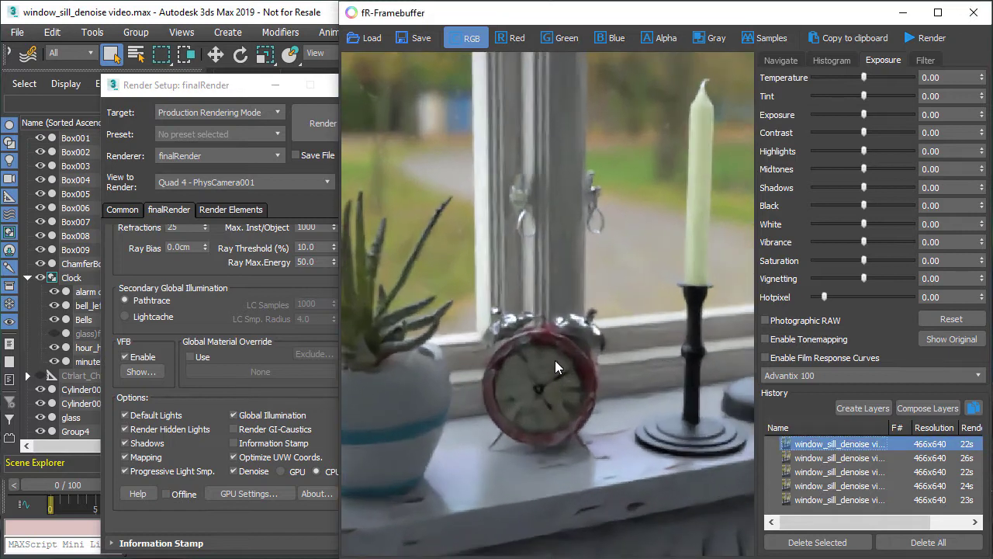
scroll(555, 360, up, 2)
click(858, 459)
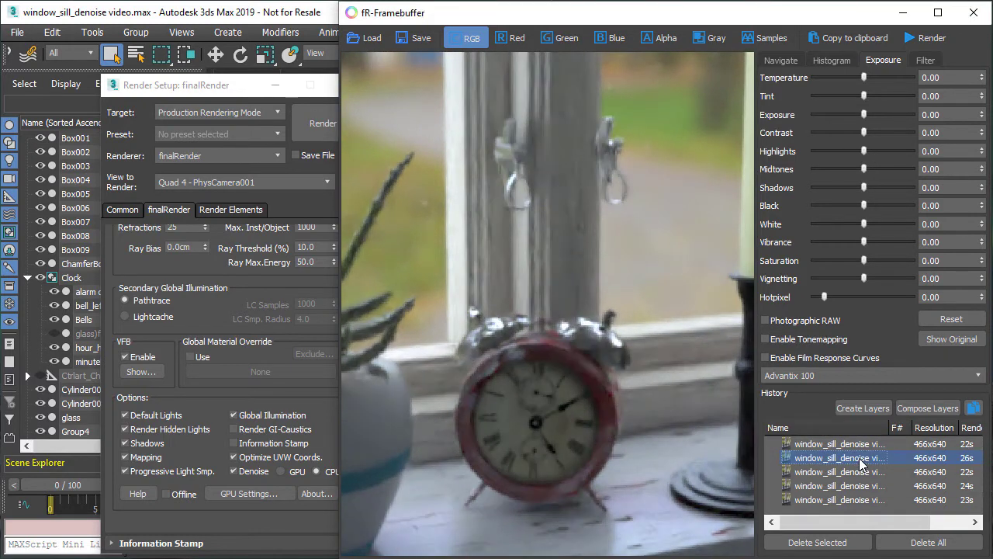
click(856, 447)
click(856, 458)
click(856, 445)
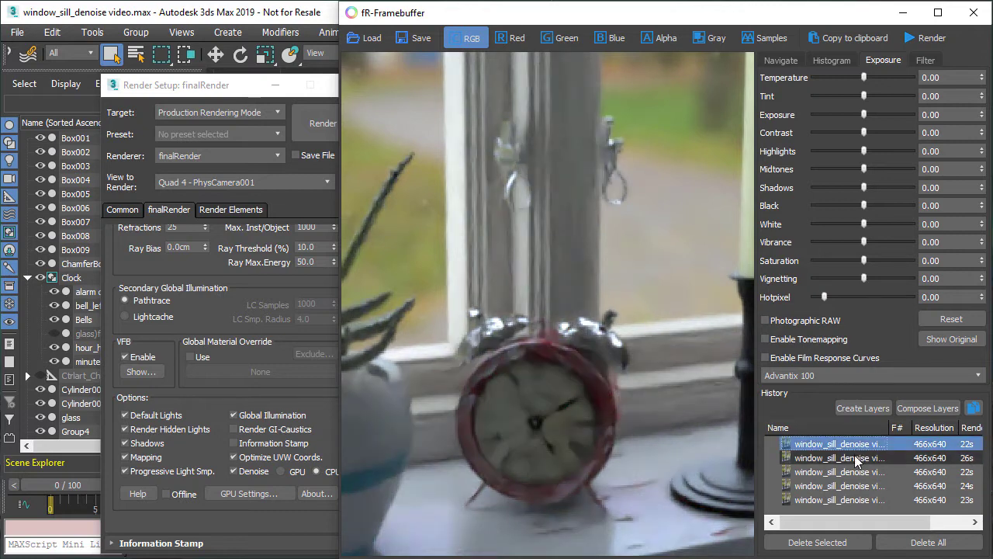
click(854, 456)
click(855, 448)
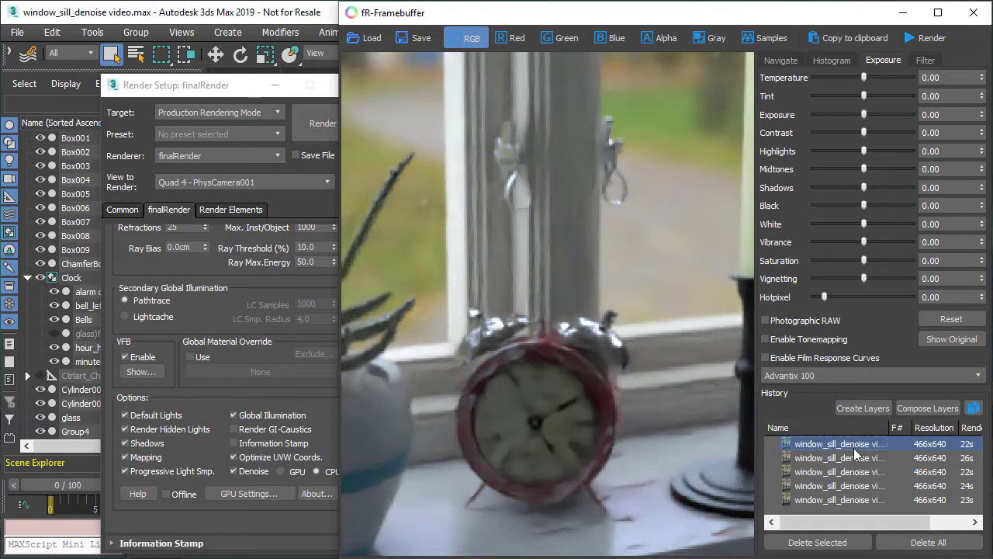
Step: Keep comparing the newest render against the sharper 26 s render at different zoom levels
click(163, 83)
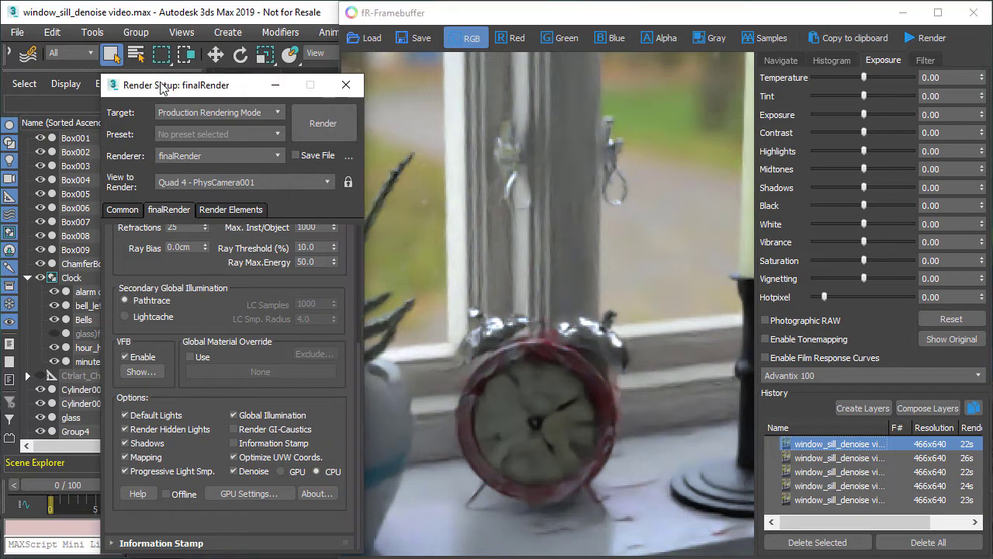
scroll(209, 265, up, 1)
scroll(210, 265, up, 4)
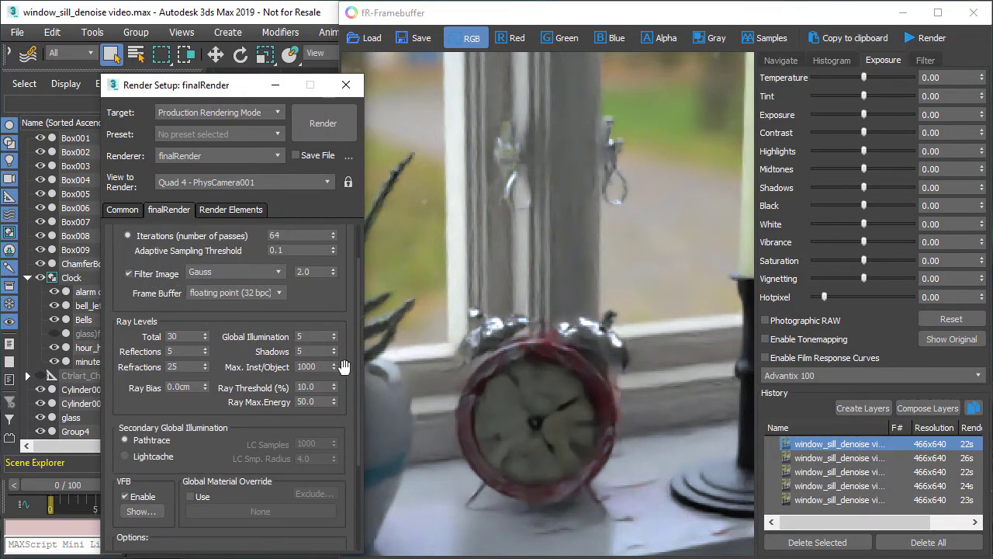
click(826, 460)
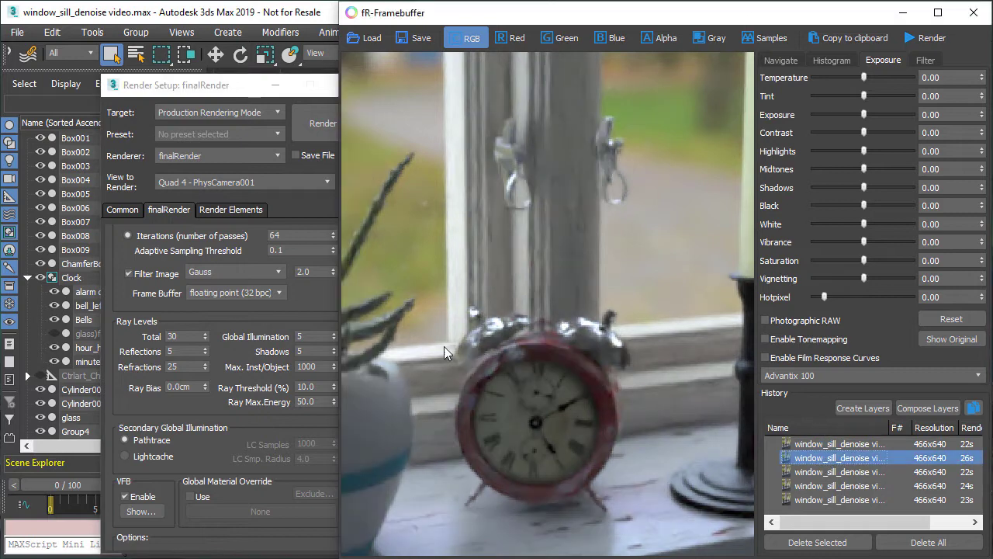
click(809, 445)
click(809, 459)
click(845, 443)
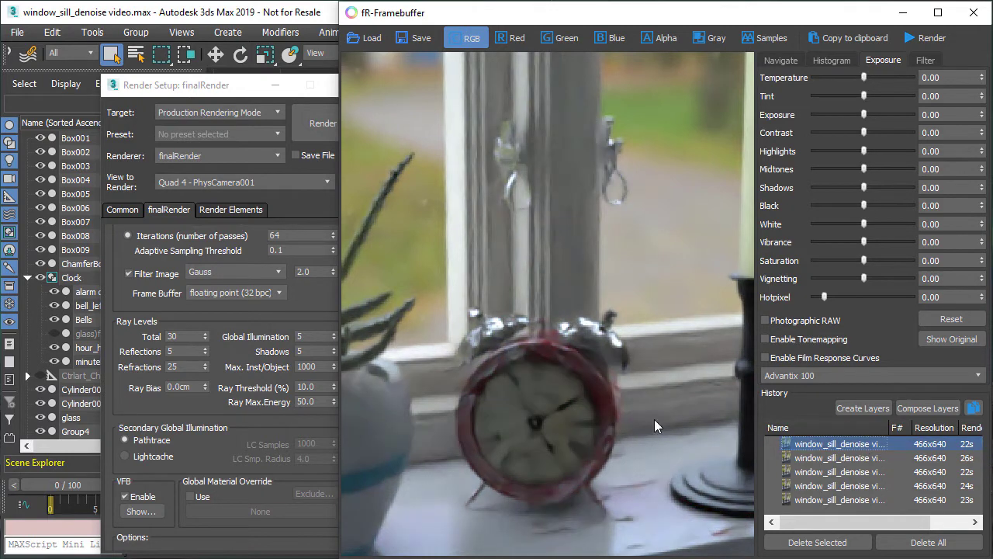
scroll(515, 395, down, 2)
scroll(515, 395, down, 2)
scroll(515, 396, down, 2)
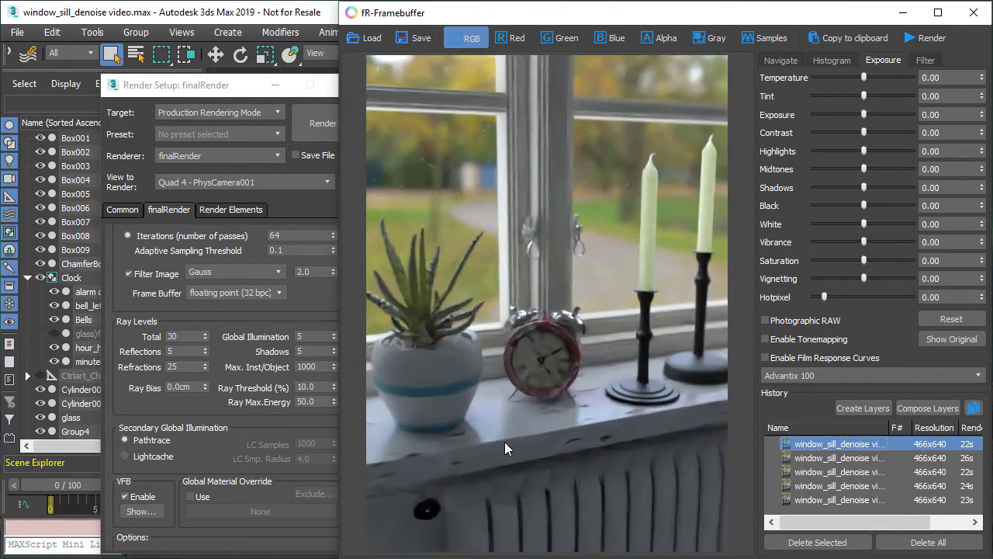
Step: Compare the newest render with the 26 s, 24 s and third history renders, ending on the newest
click(849, 458)
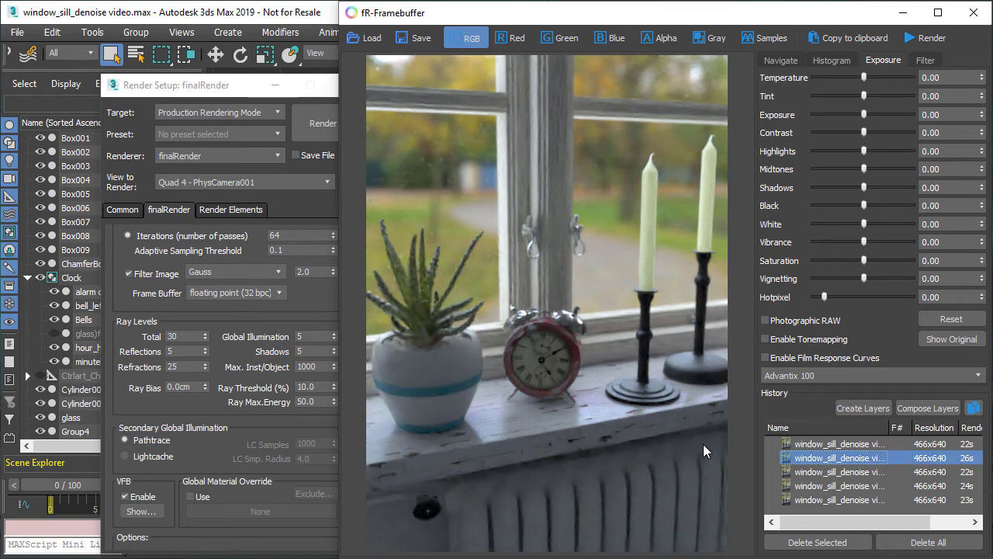
click(832, 445)
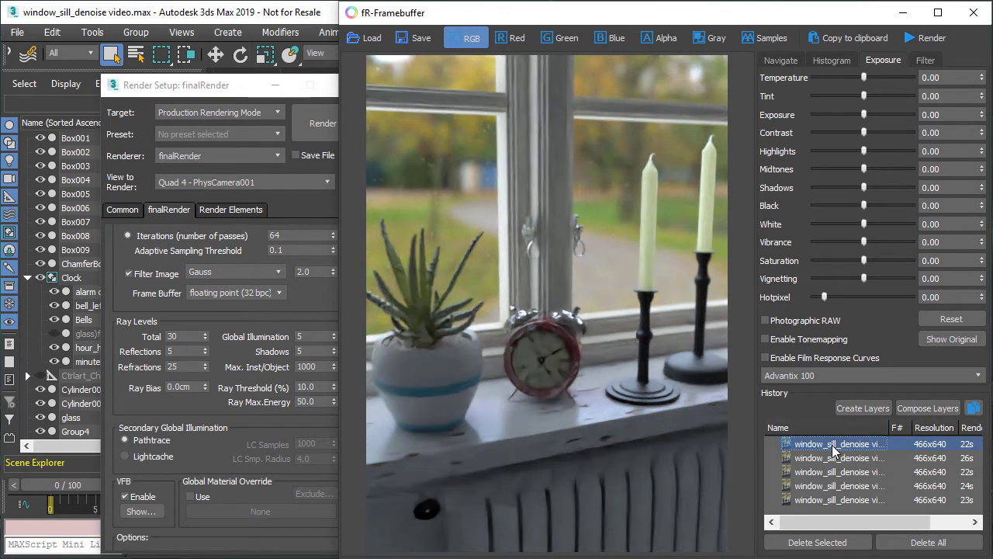
click(832, 459)
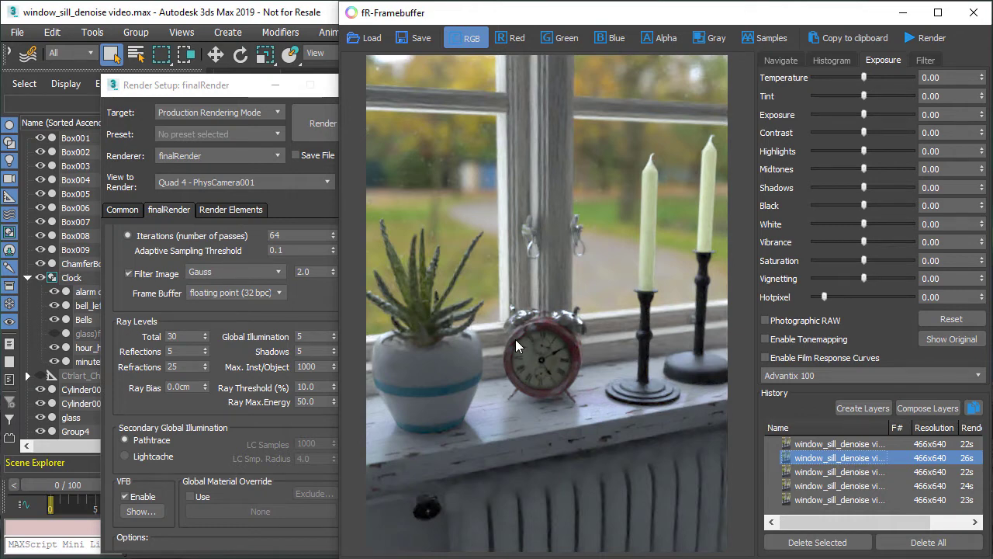
click(838, 445)
click(826, 459)
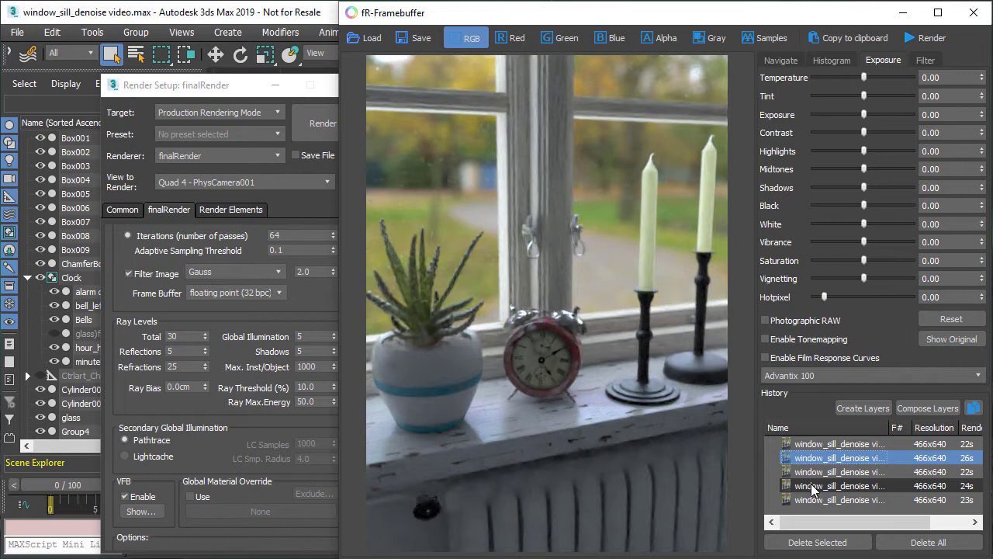
click(817, 487)
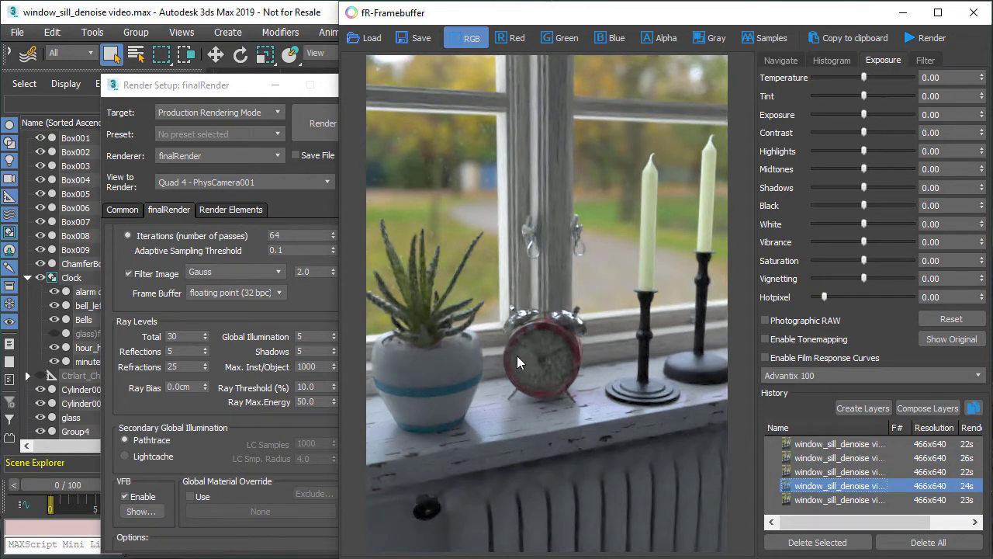
click(829, 446)
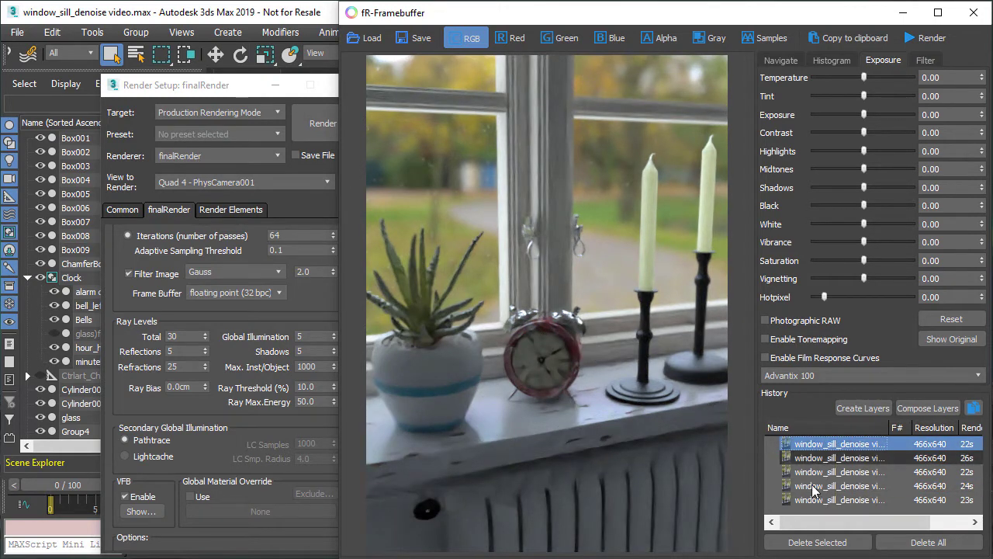
click(824, 474)
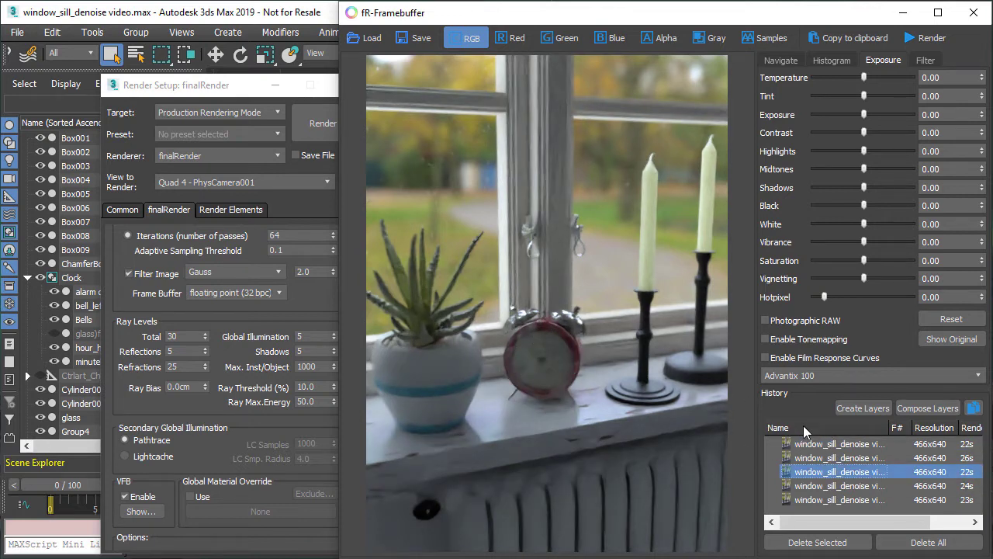
click(825, 445)
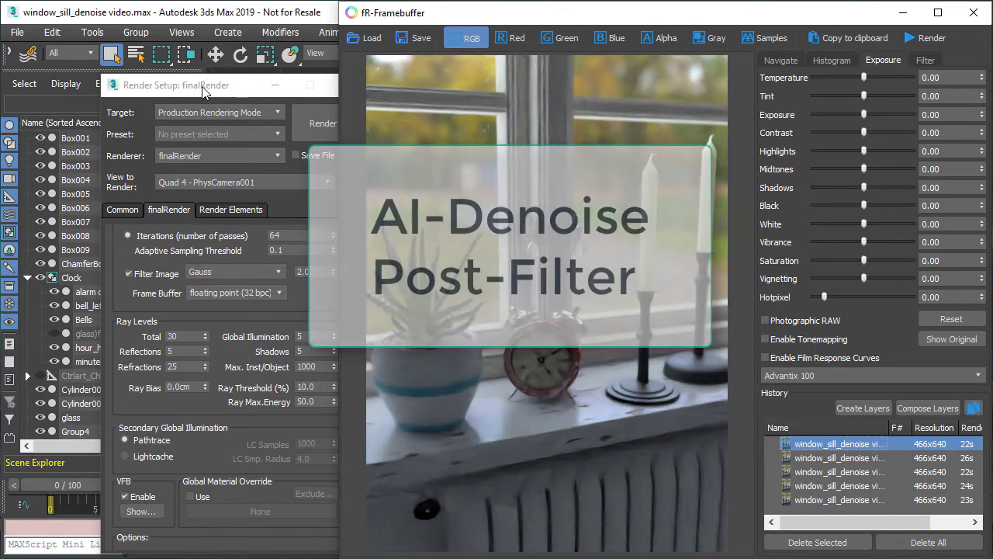
Step: Show the fifth, noisy render and apply the framebuffer's post-filter denoise at amount 100
click(850, 500)
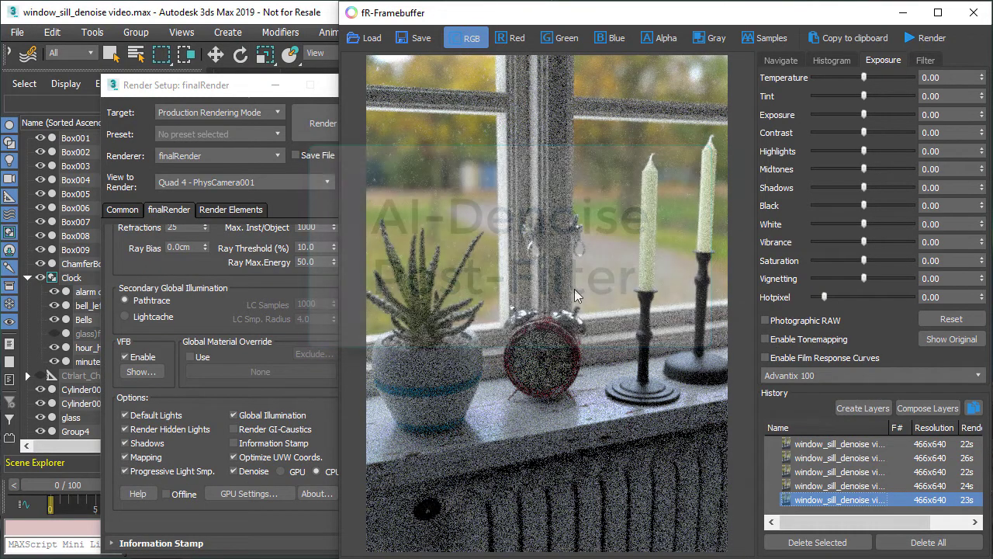
click(927, 61)
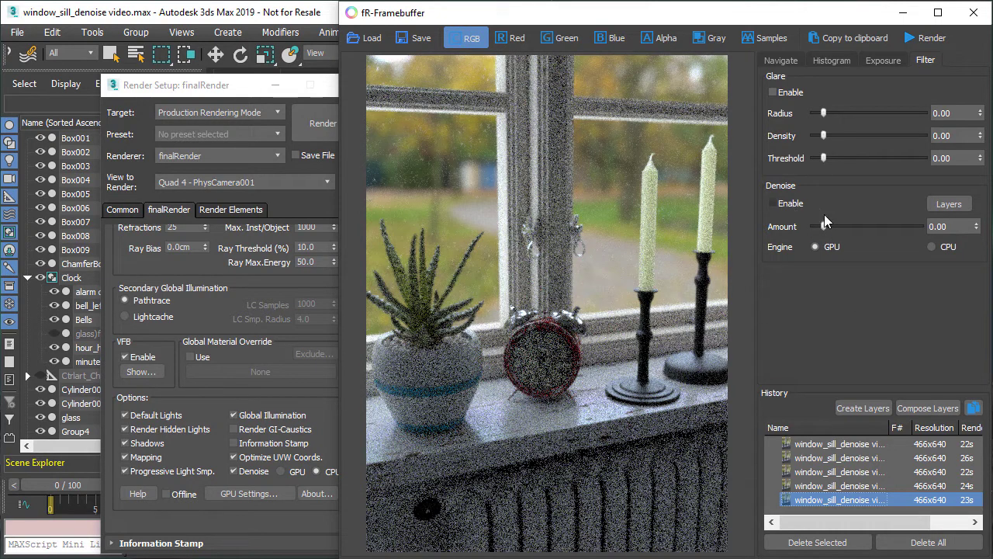
drag(824, 227, 975, 233)
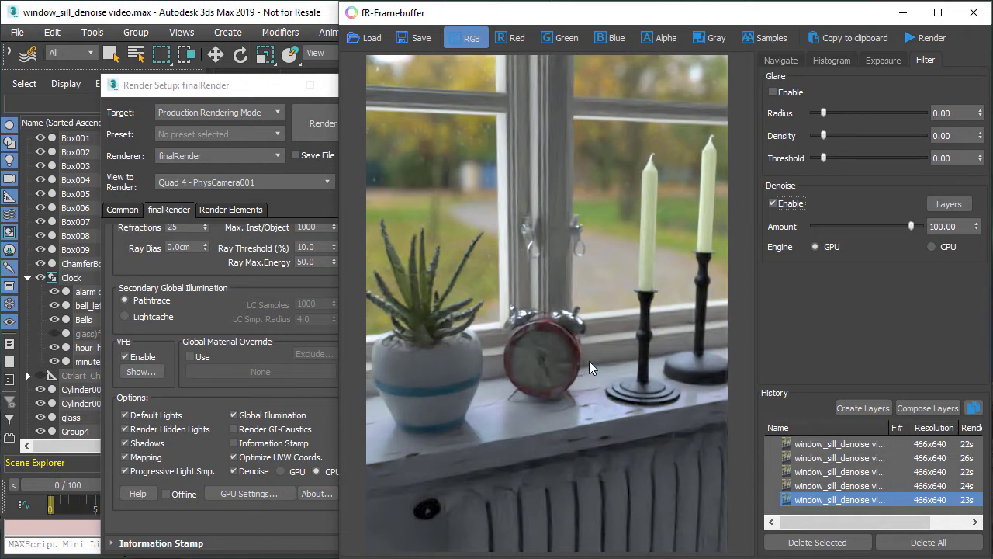
Step: Switch the post-filter denoise engine to CPU, then back to GPU
click(932, 246)
scroll(536, 359, up, 1)
scroll(535, 359, up, 1)
scroll(520, 381, up, 1)
scroll(511, 393, up, 1)
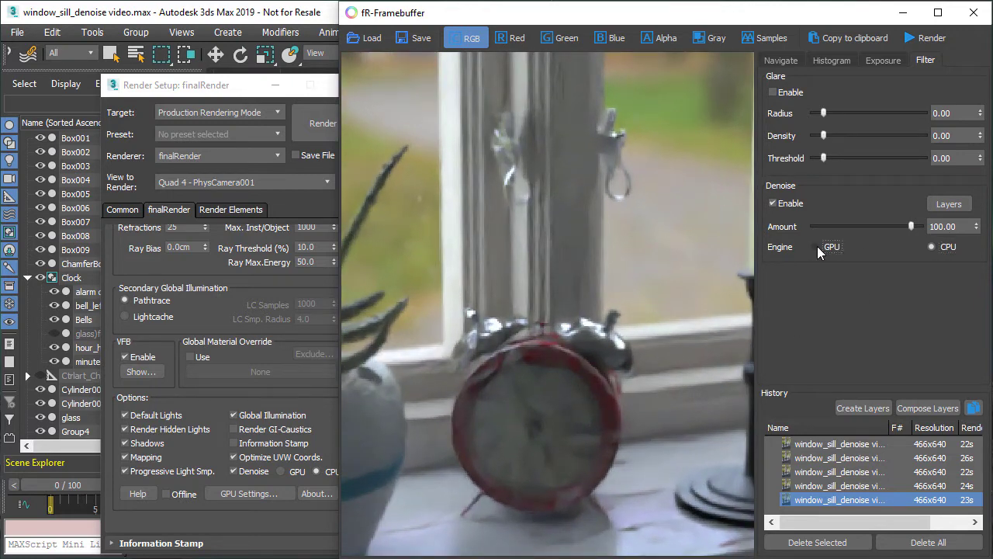
click(815, 246)
Step: Toggle the post-filter denoise engine to CPU and back to GPU
click(933, 247)
scroll(539, 355, down, 1)
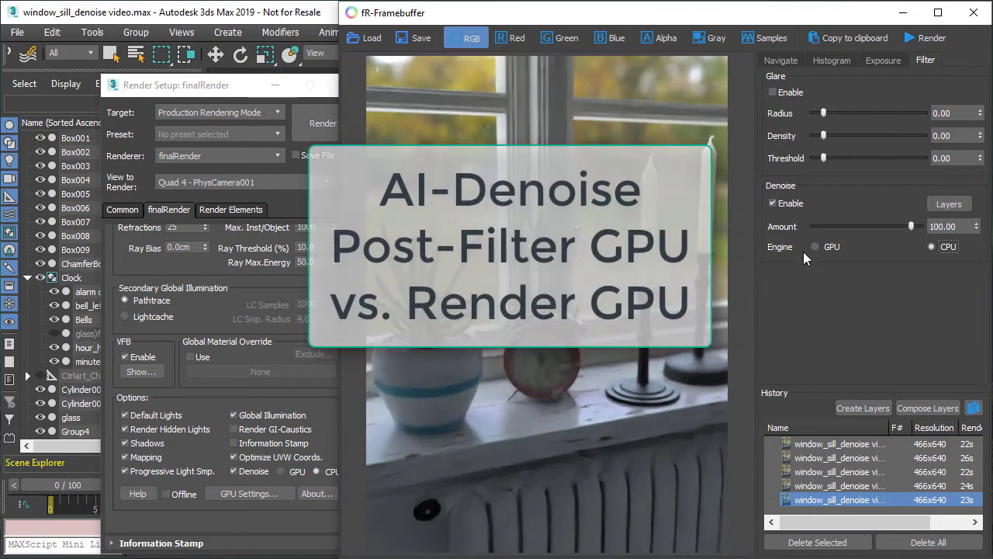
click(820, 244)
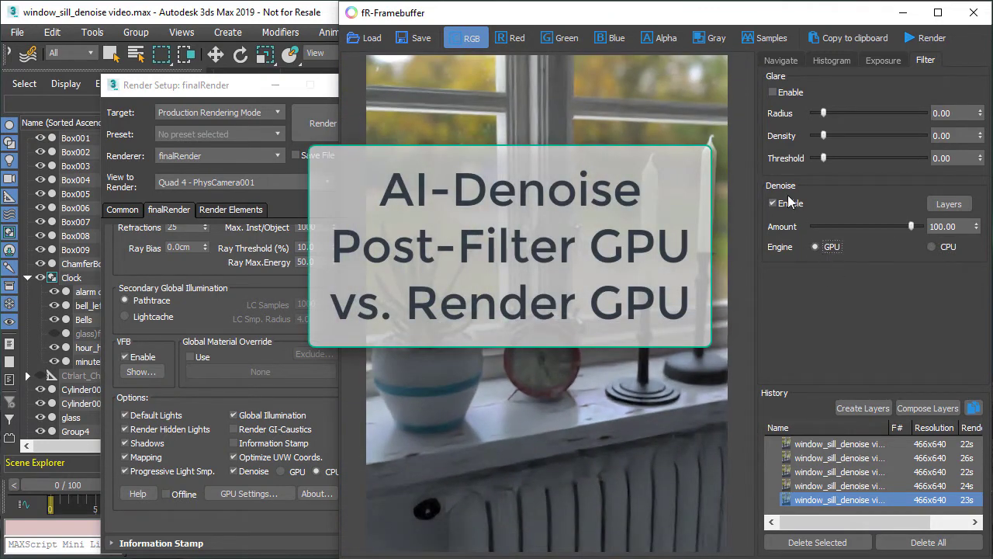
Step: Compare the undenoised fourth render with the denoised fifth, then bring Render Setup forward
click(812, 487)
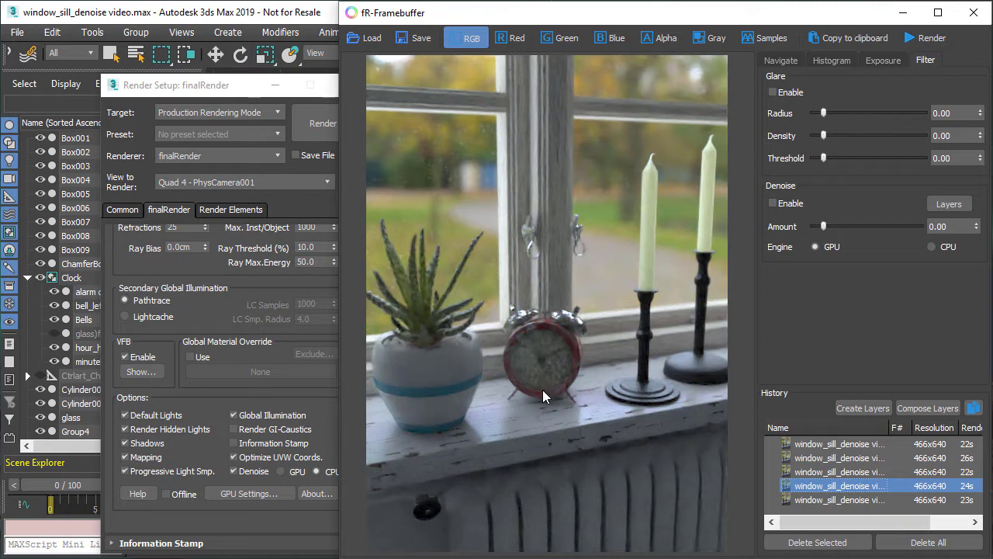
click(832, 500)
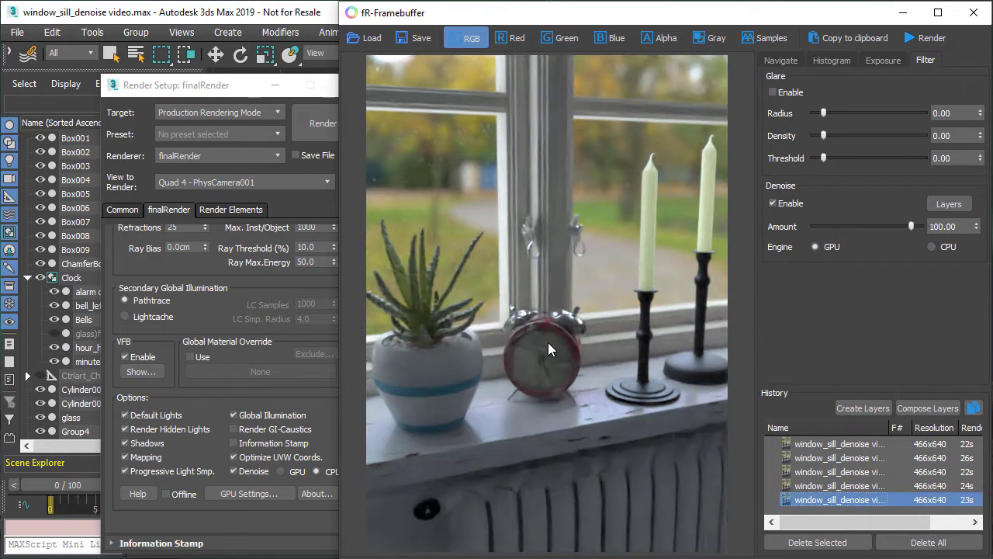
scroll(528, 412, up, 2)
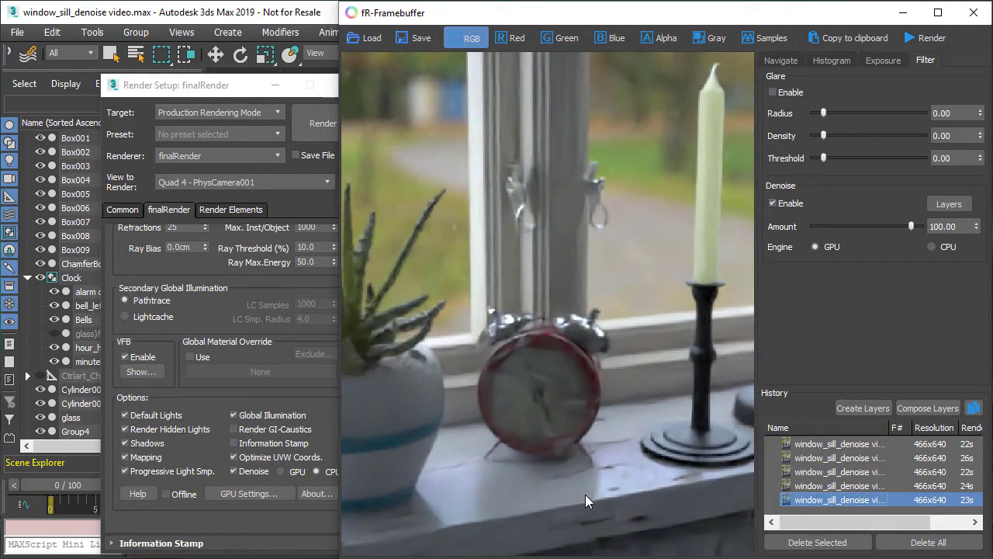
click(818, 484)
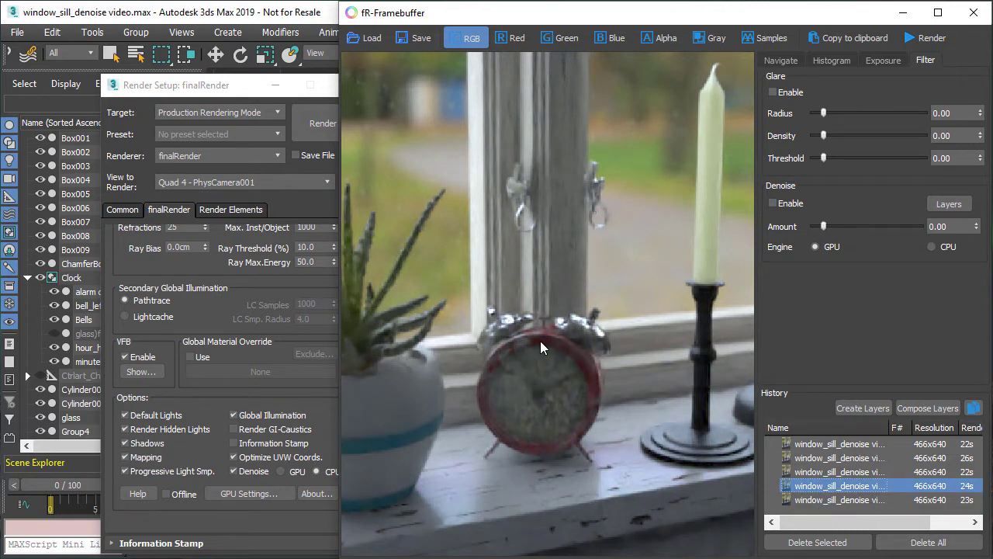
click(832, 500)
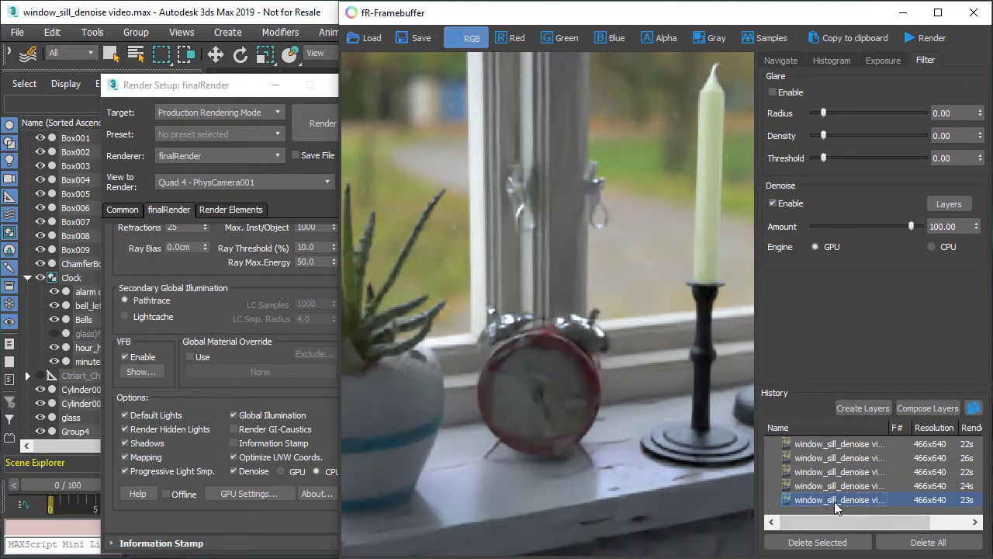
click(837, 487)
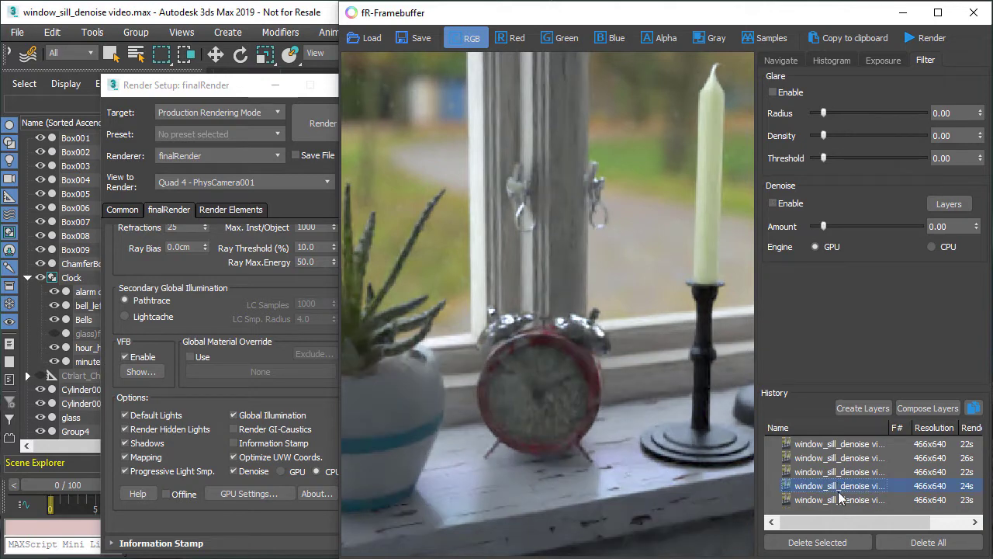
click(837, 499)
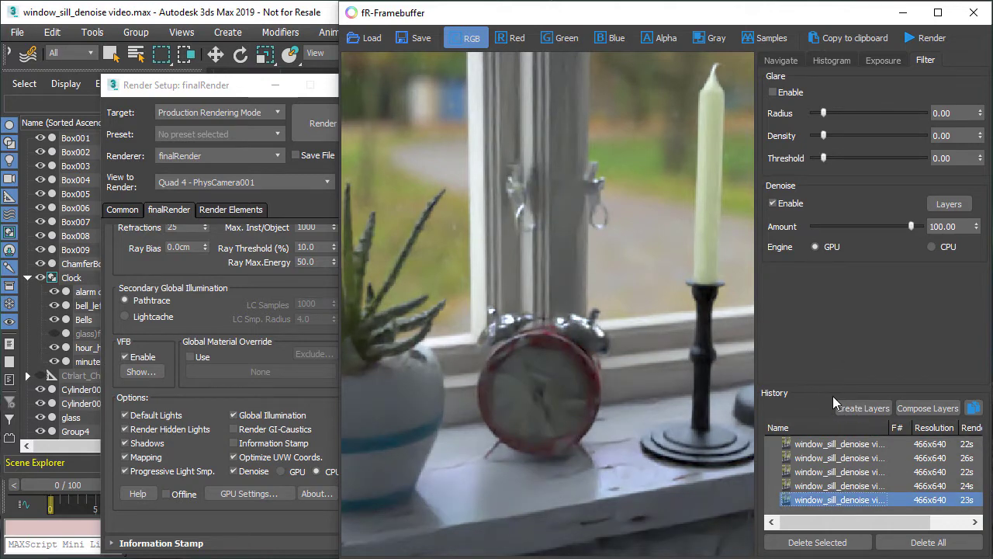
scroll(490, 365, down, 3)
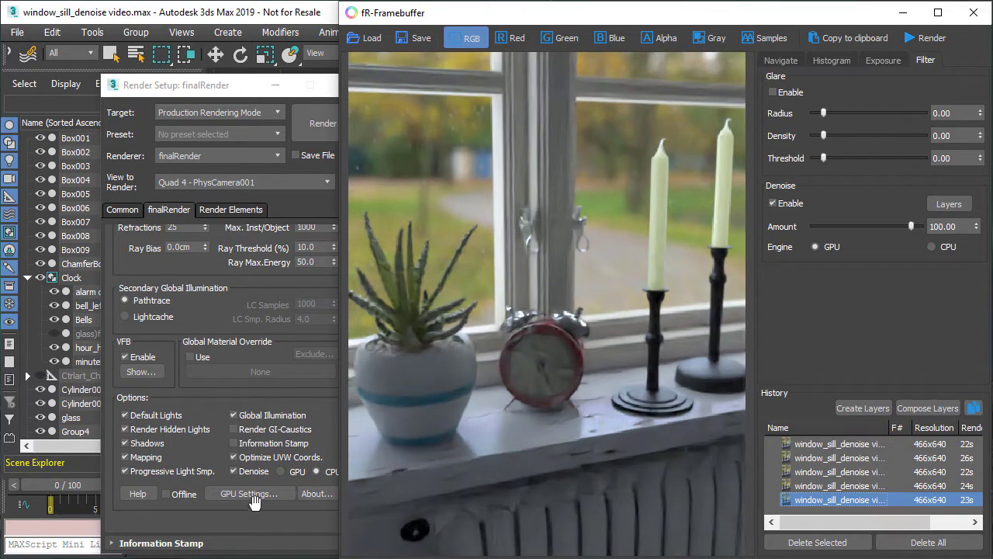
click(223, 87)
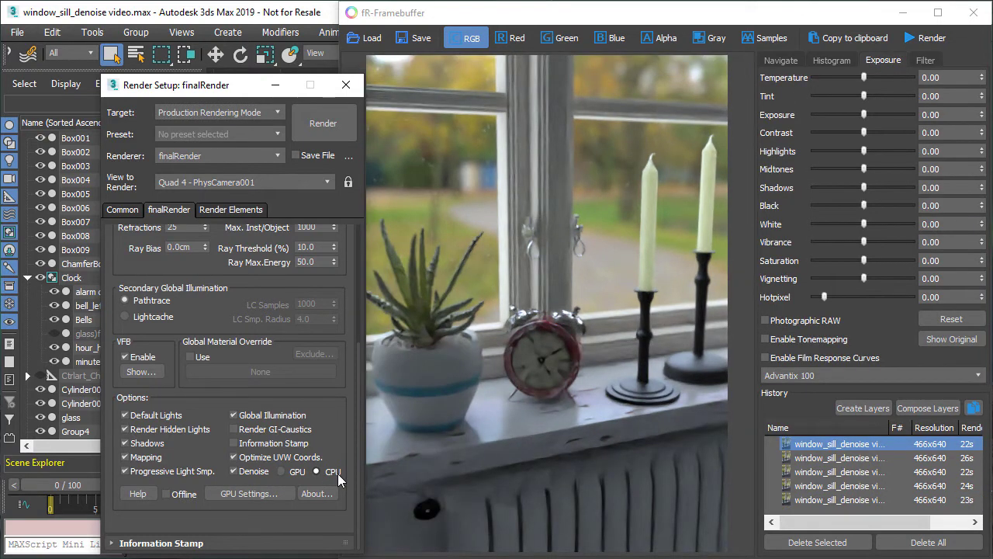
Step: Close the fR-Framebuffer and set the Render Setup target to ActiveShade Mode
click(973, 12)
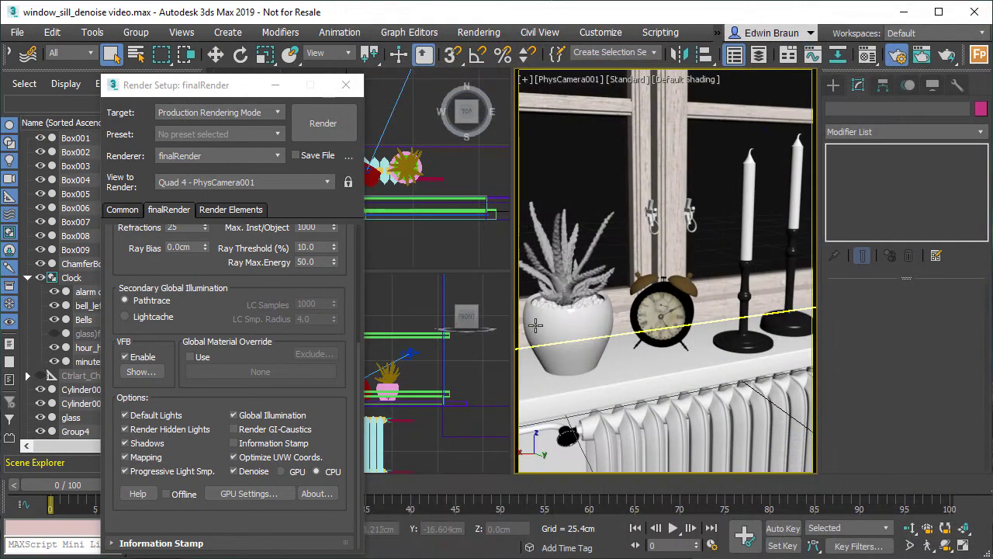
click(207, 113)
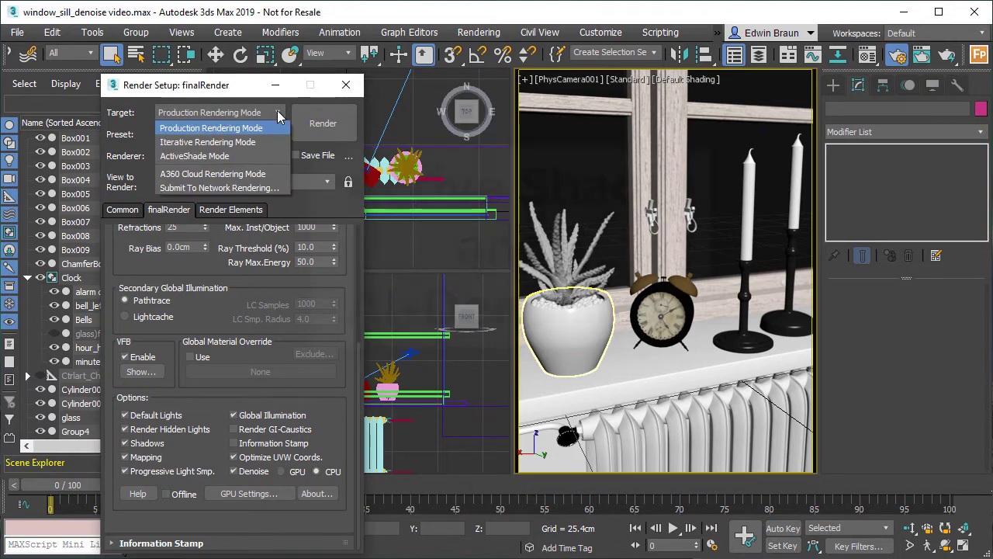
click(203, 155)
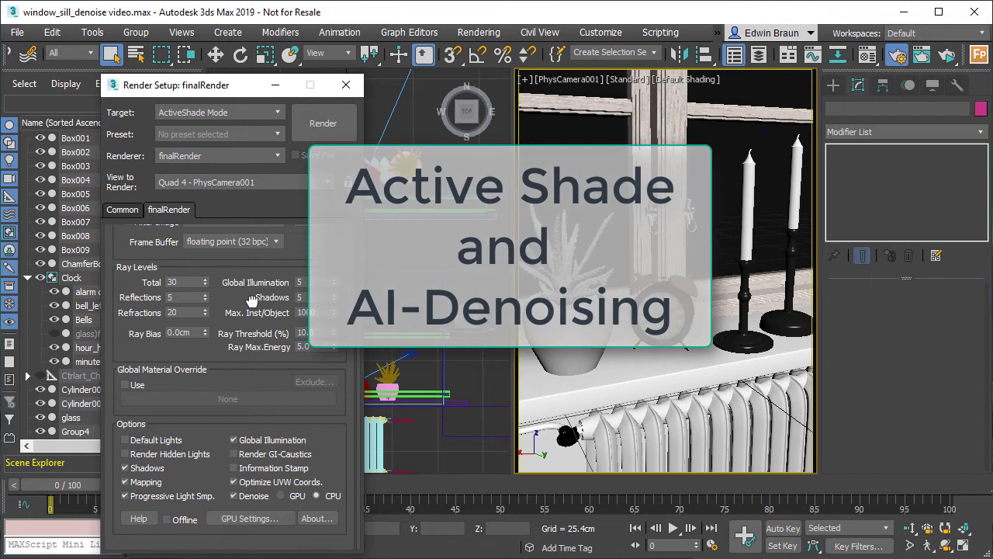
Step: Set rendering denoise to GPU and review the GPU device selection
click(291, 496)
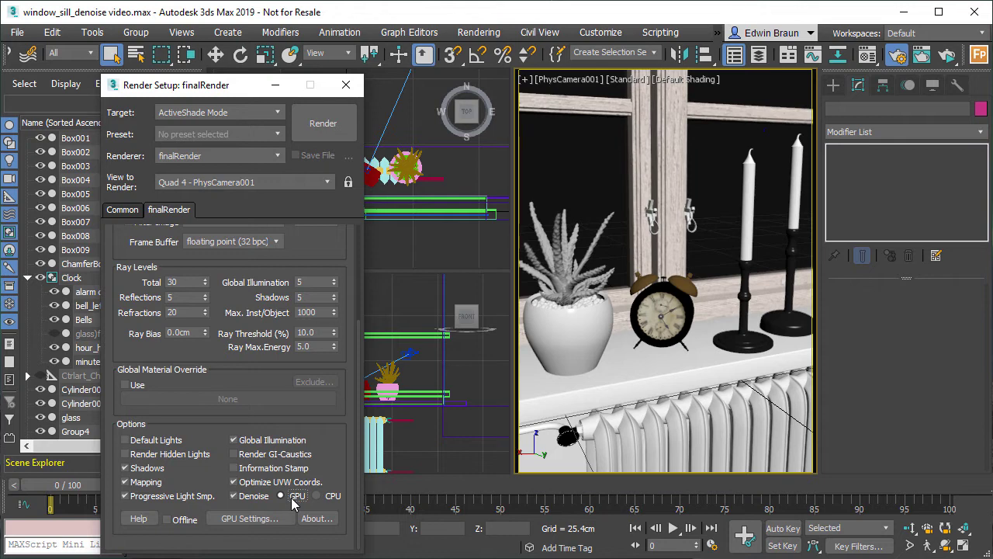
click(266, 520)
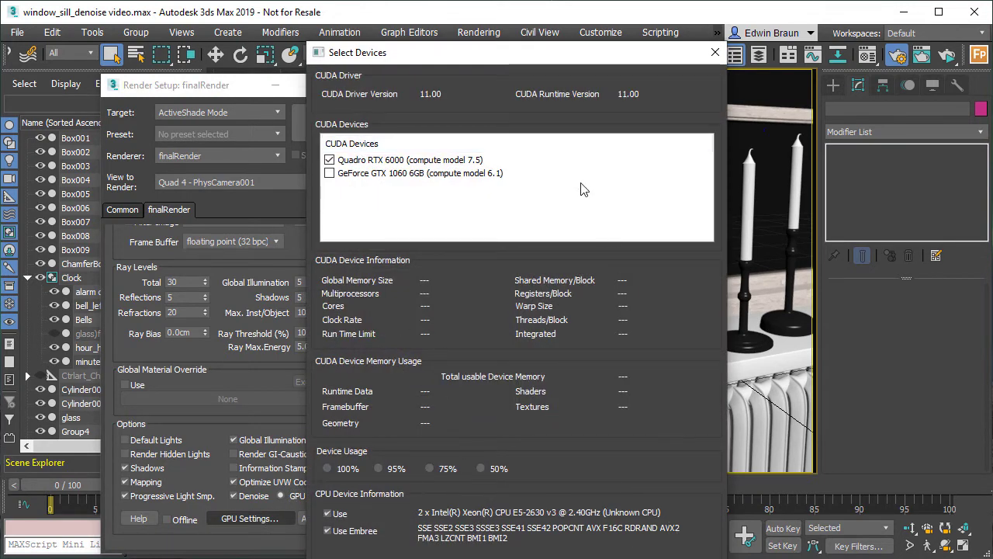
click(715, 52)
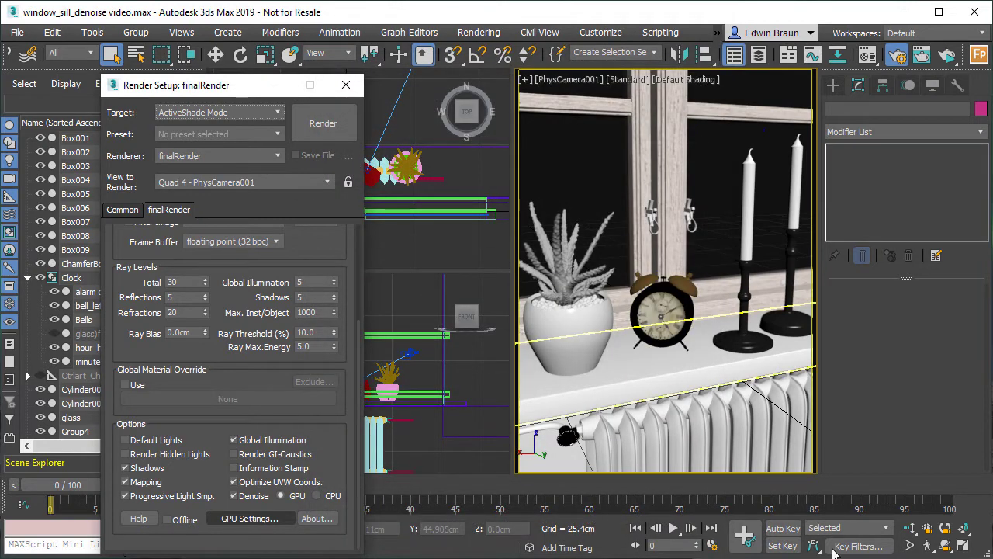
Step: Switch the camera viewport to ActiveShade using finalRender and reframe the window sill
click(627, 78)
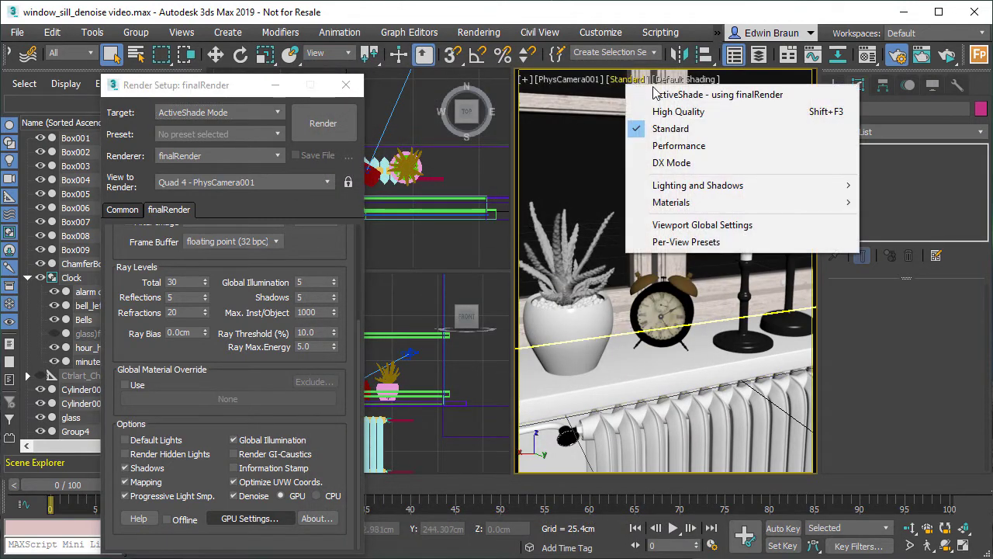
click(685, 96)
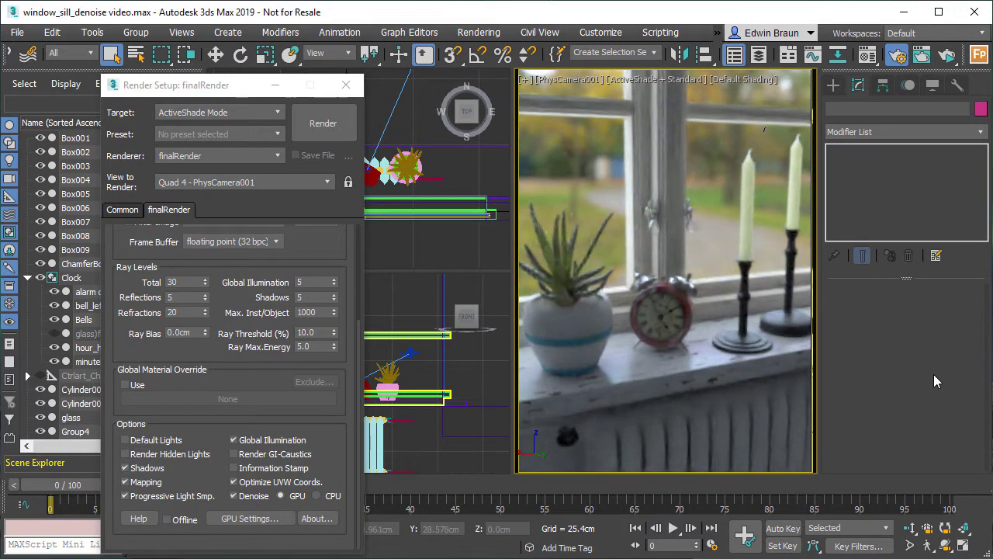
click(911, 546)
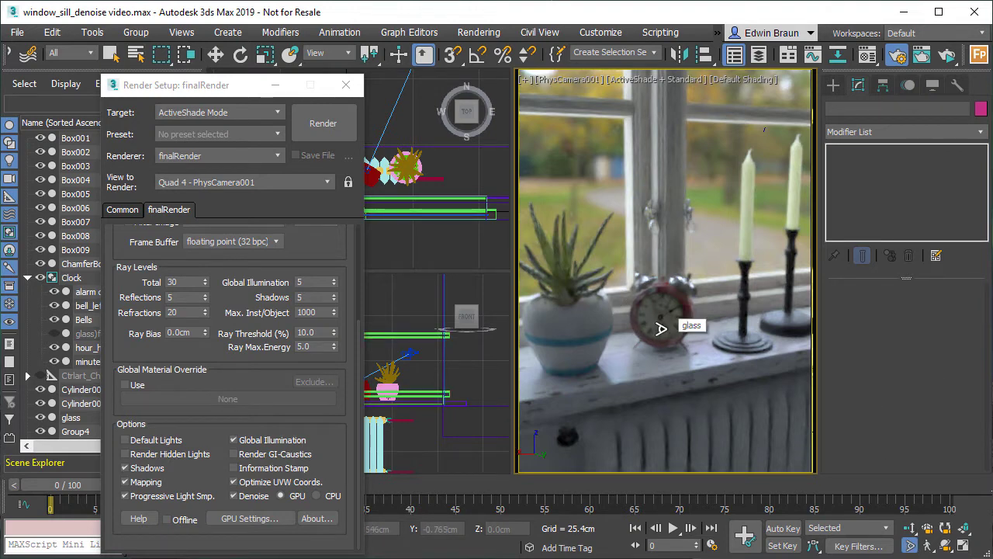
mouse_move(660, 328)
mouse_down()
mouse_move(664, 308)
mouse_move(660, 344)
mouse_up()
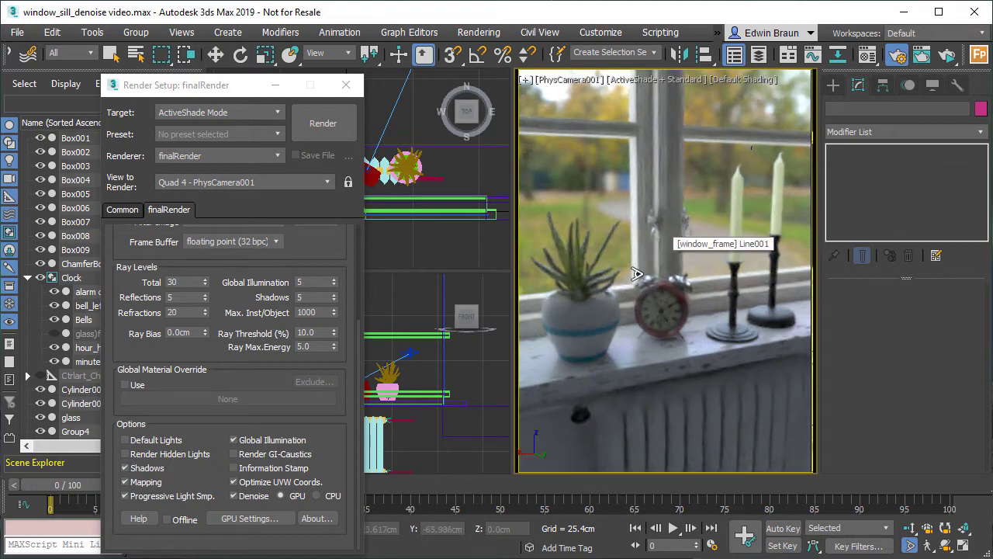
Step: Turn denoising off to inspect the raw ActiveShade render, then turn it back on
click(235, 497)
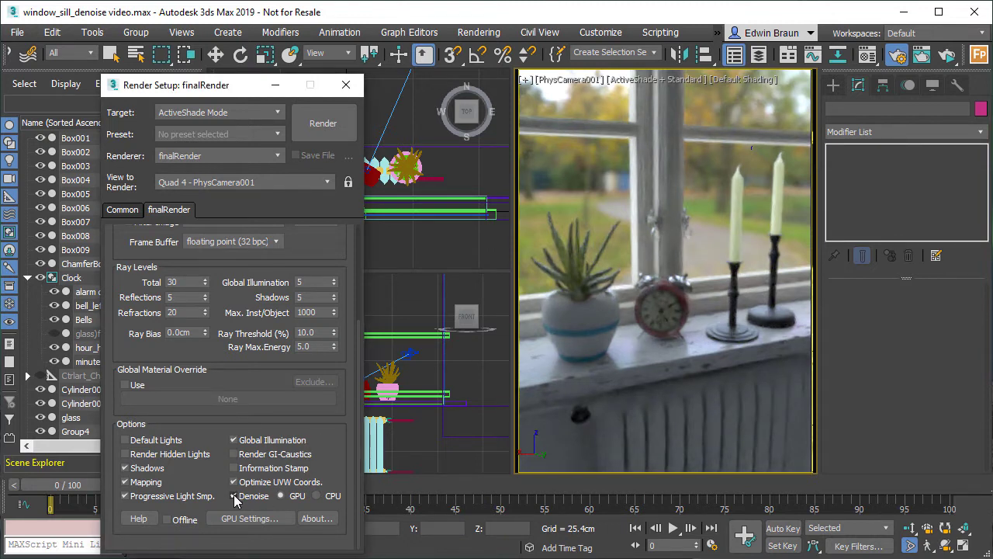
click(234, 496)
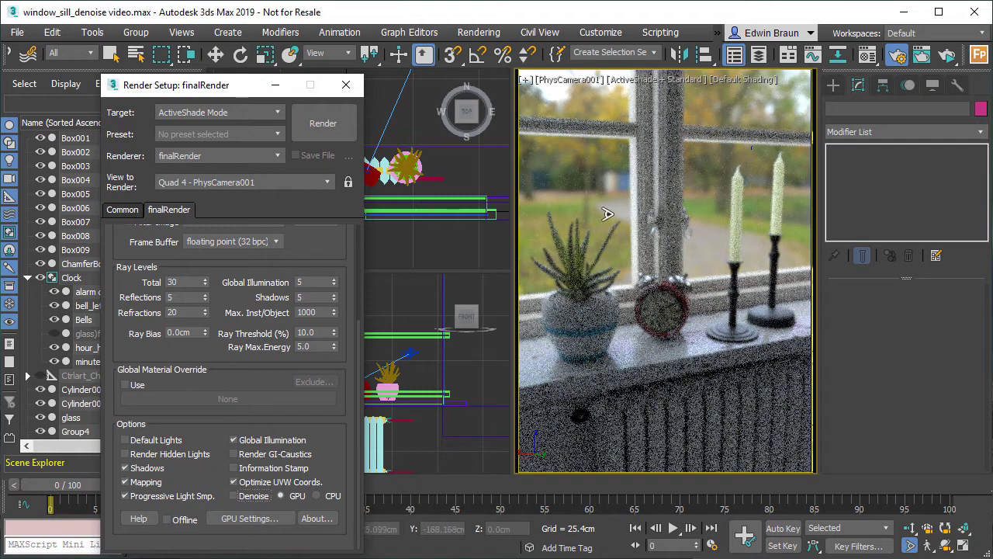
scroll(659, 318, up, 1)
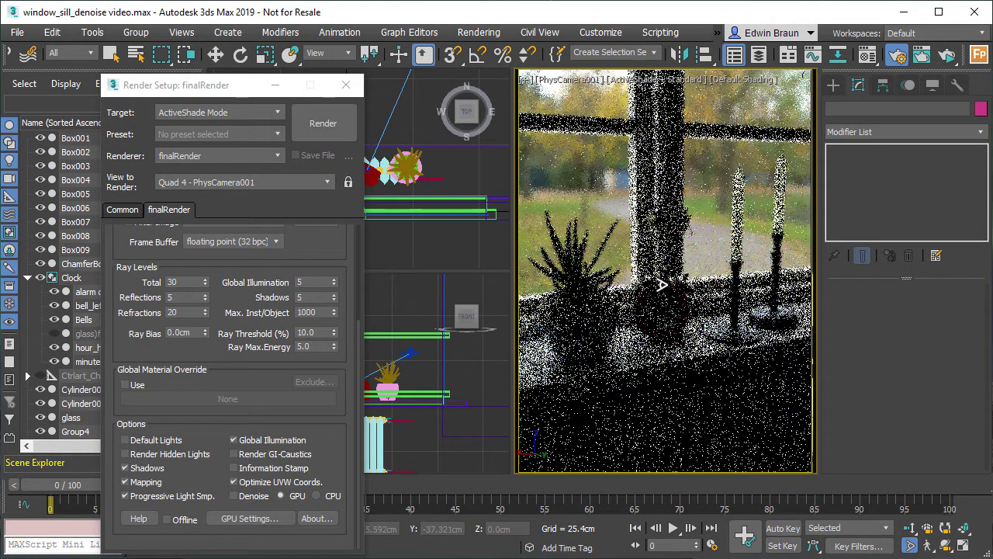
scroll(661, 303, up, 1)
scroll(664, 284, up, 1)
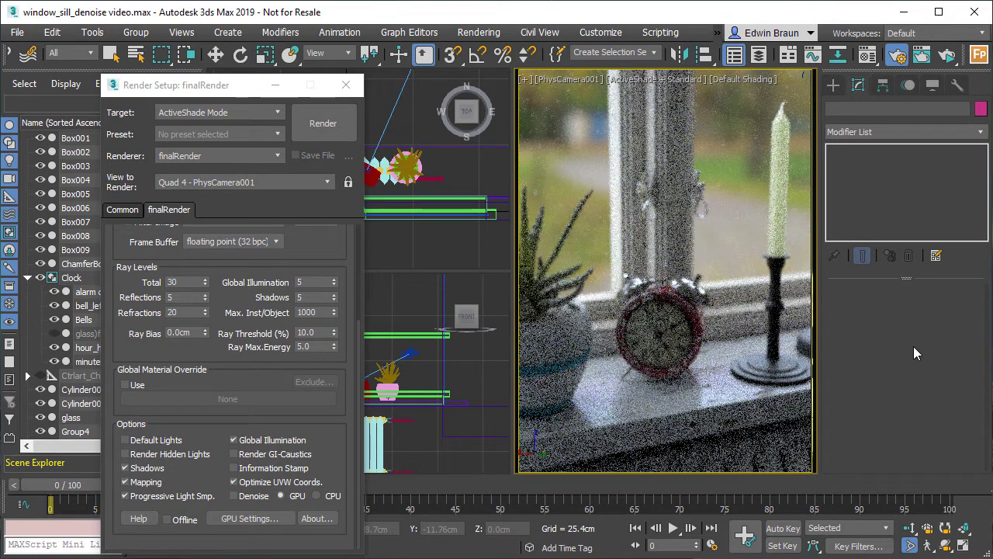
click(235, 500)
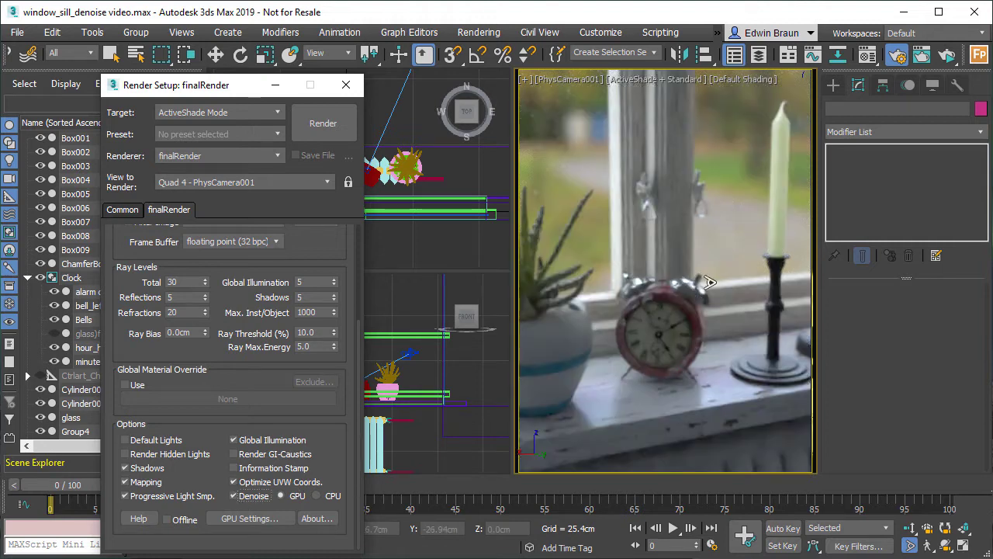
scroll(700, 286, down, 3)
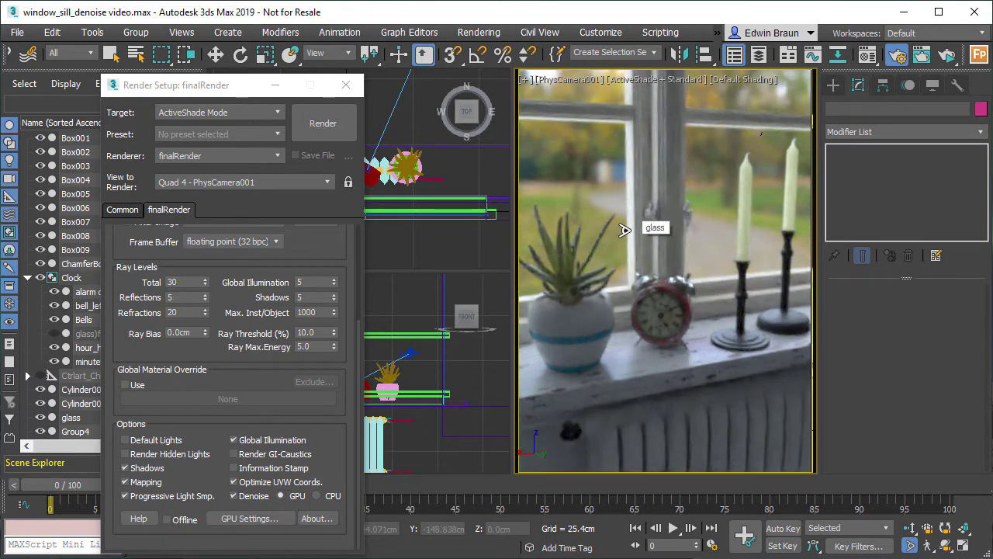
Step: Return the camera viewport to Standard shading and set denoising to CPU
click(648, 80)
click(688, 97)
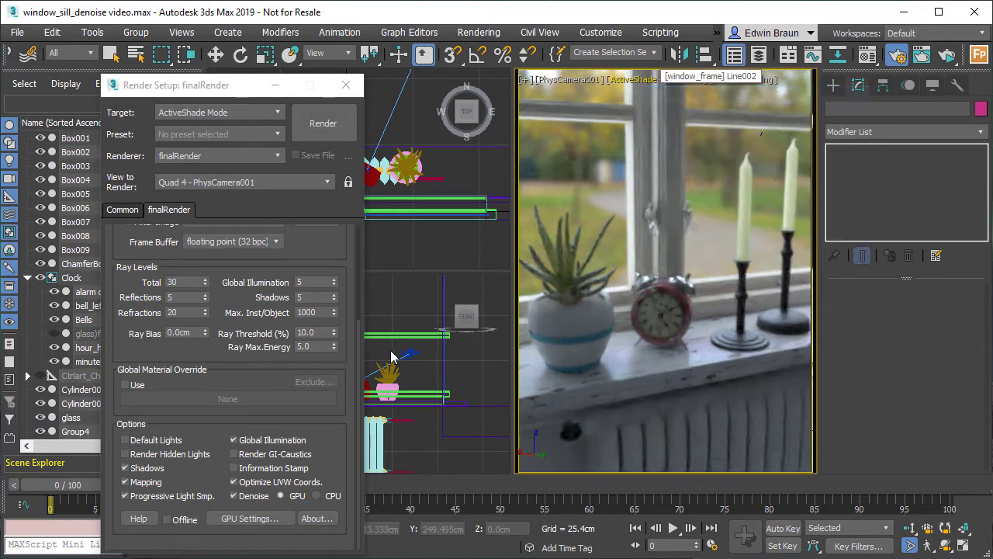
click(318, 501)
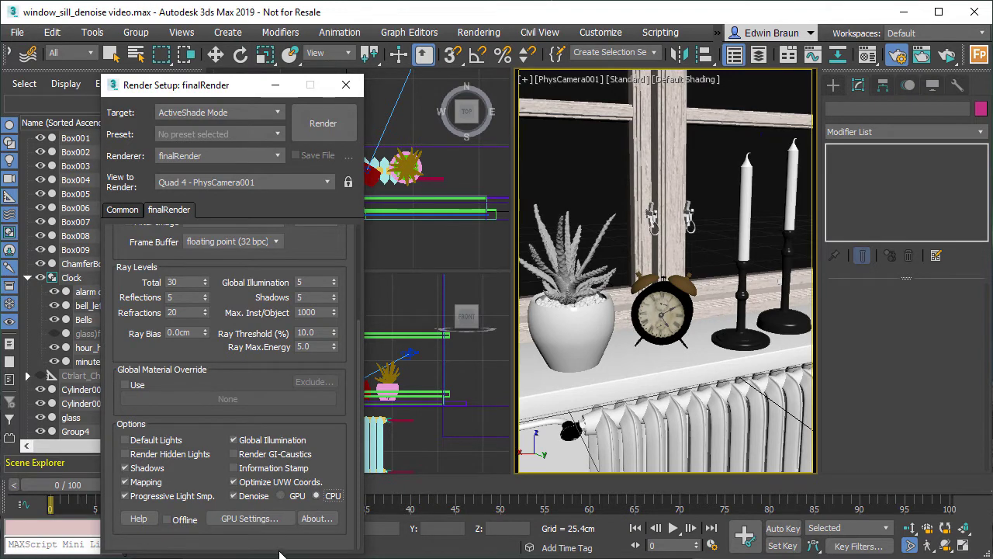
Step: Preview the CPU-denoised ActiveShade render close on the clock and candle, then return to Standard shading
click(626, 81)
click(650, 93)
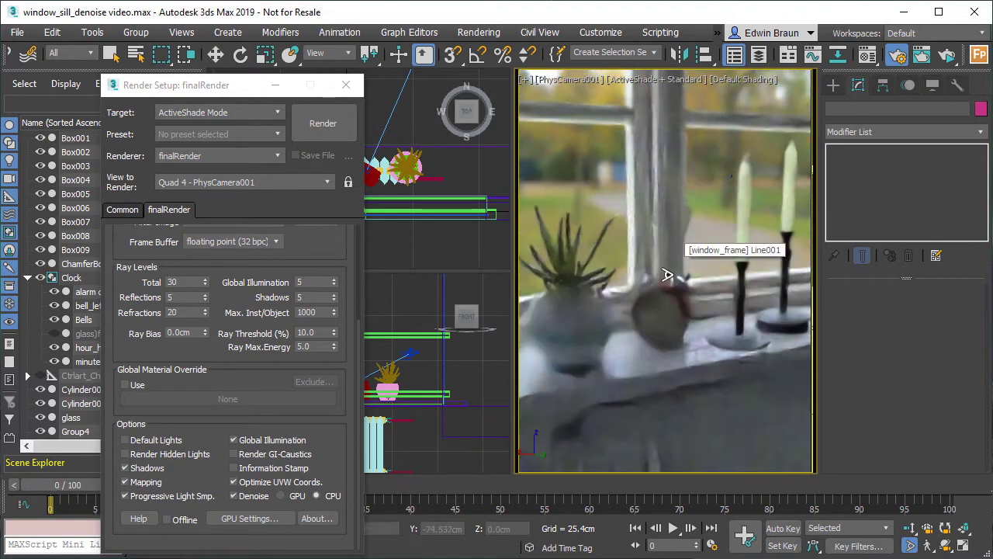
scroll(696, 357, down, 3)
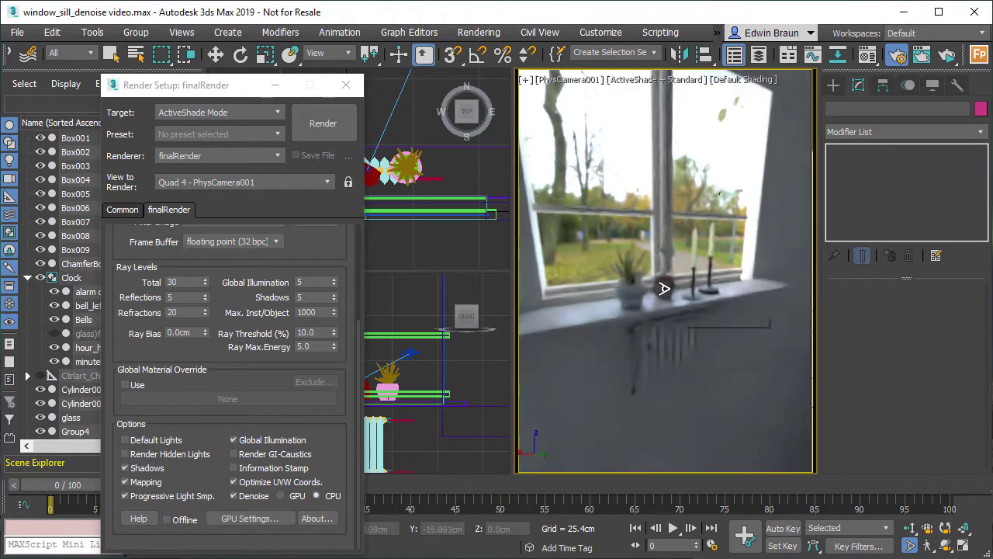
scroll(665, 283, up, 3)
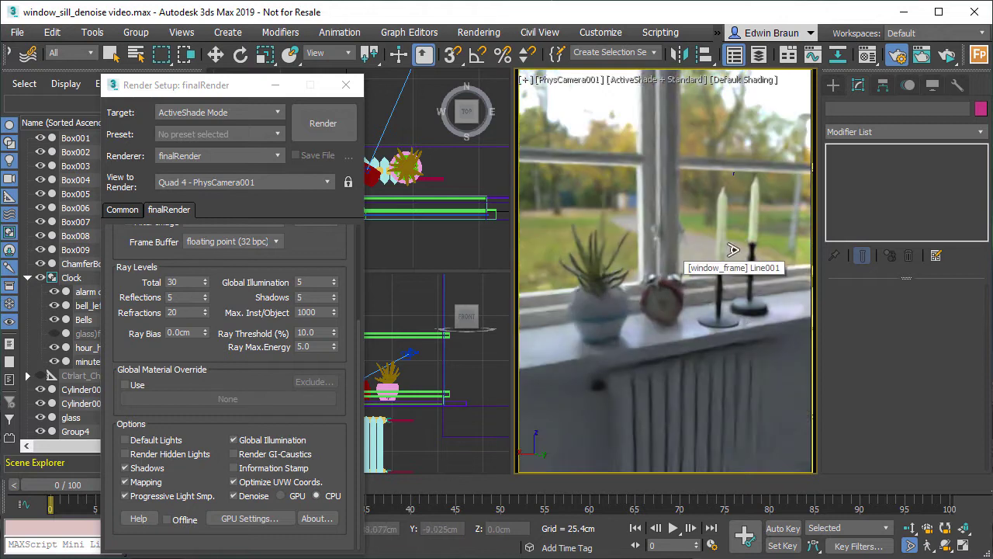
scroll(665, 266, up, 3)
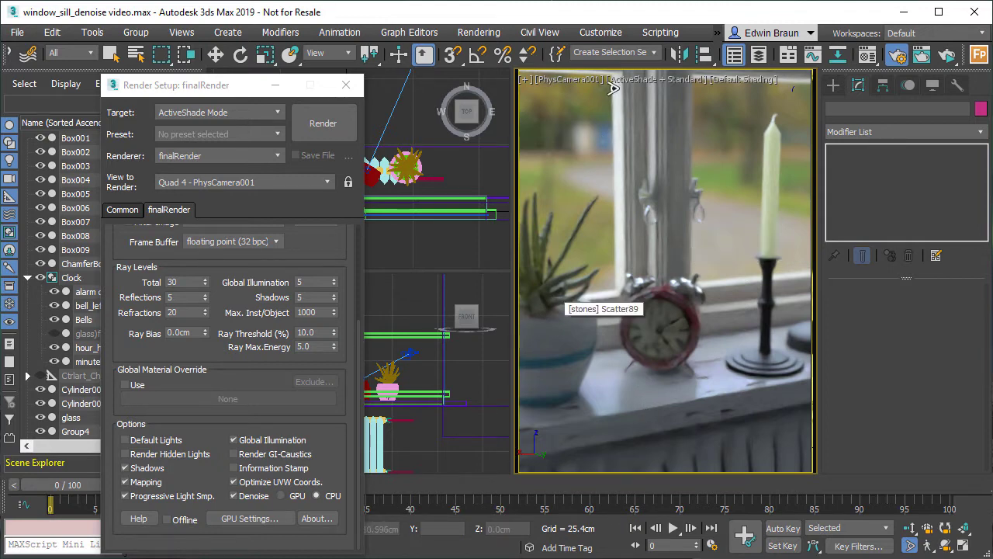
click(636, 79)
click(661, 95)
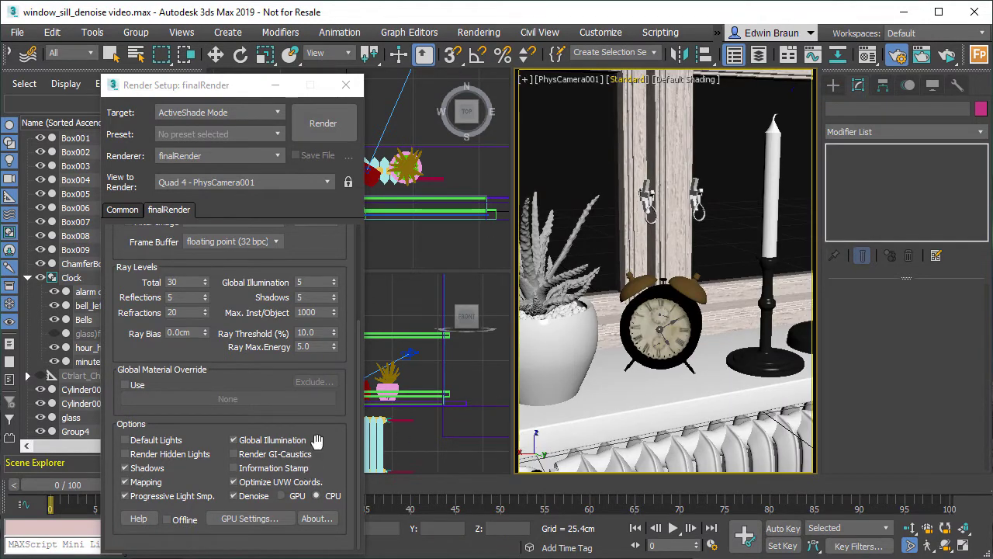
Step: Choose the CPU render device in GPU Settings, then restart the finalRender ActiveShade preview and inspect the sill
click(248, 518)
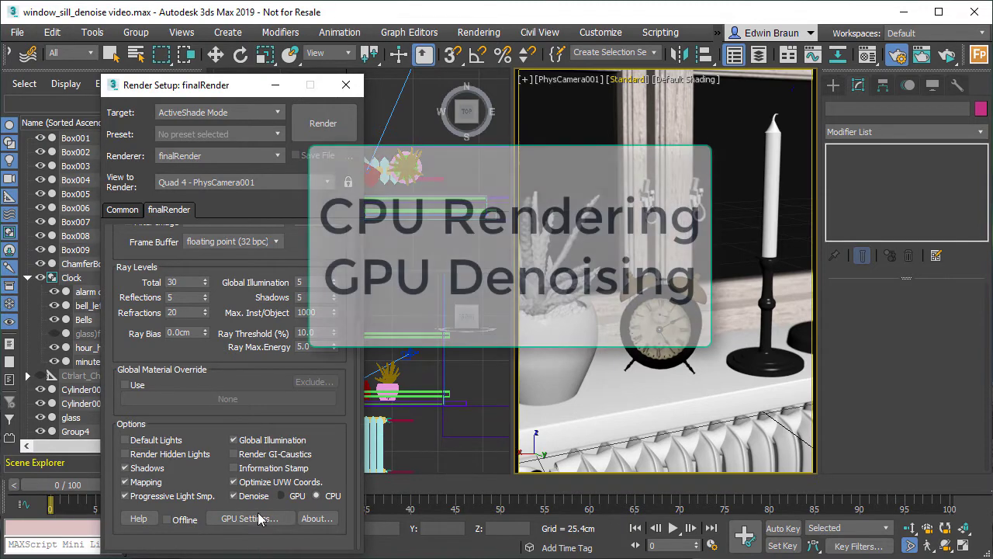
click(256, 519)
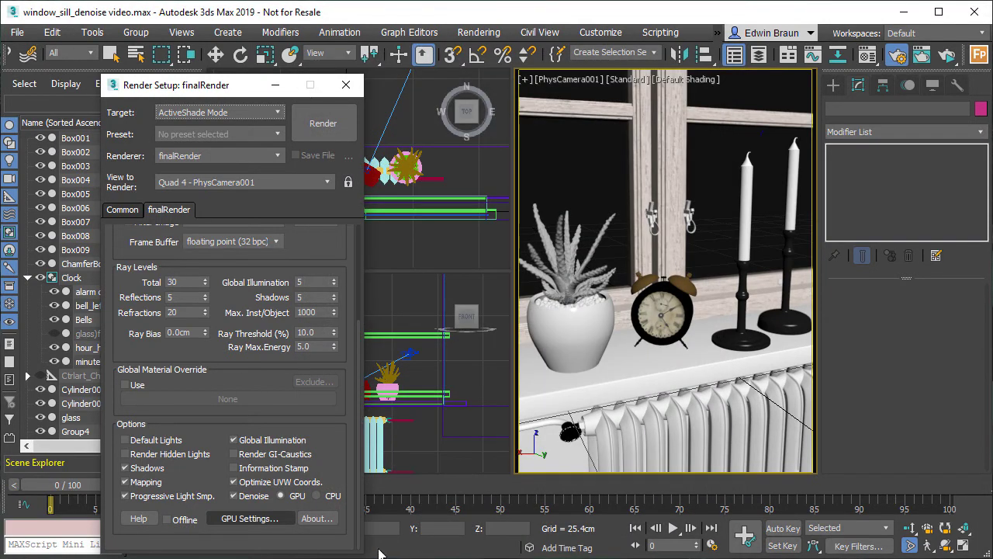
click(638, 81)
click(661, 97)
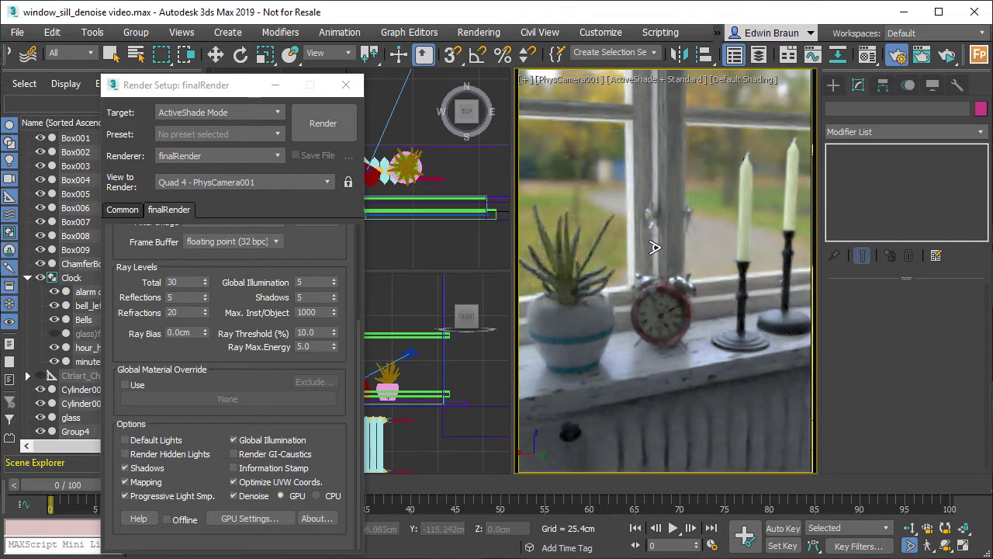
scroll(654, 247, up, 2)
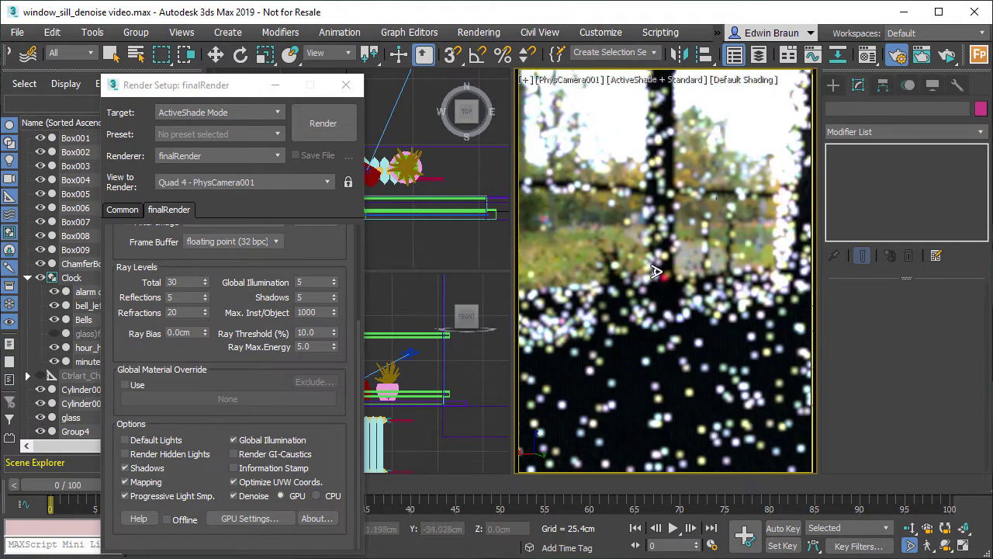
scroll(655, 260, down, 2)
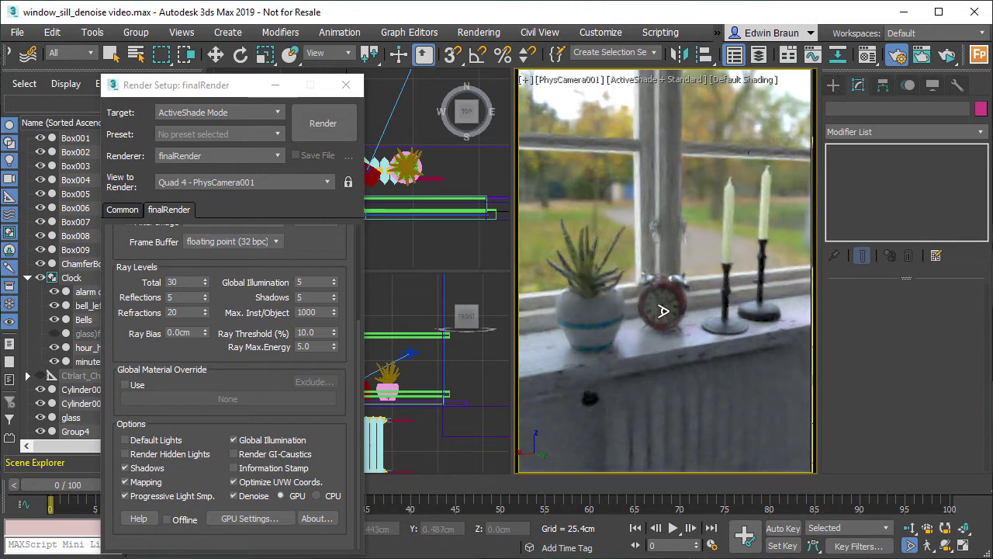
scroll(658, 307, up, 3)
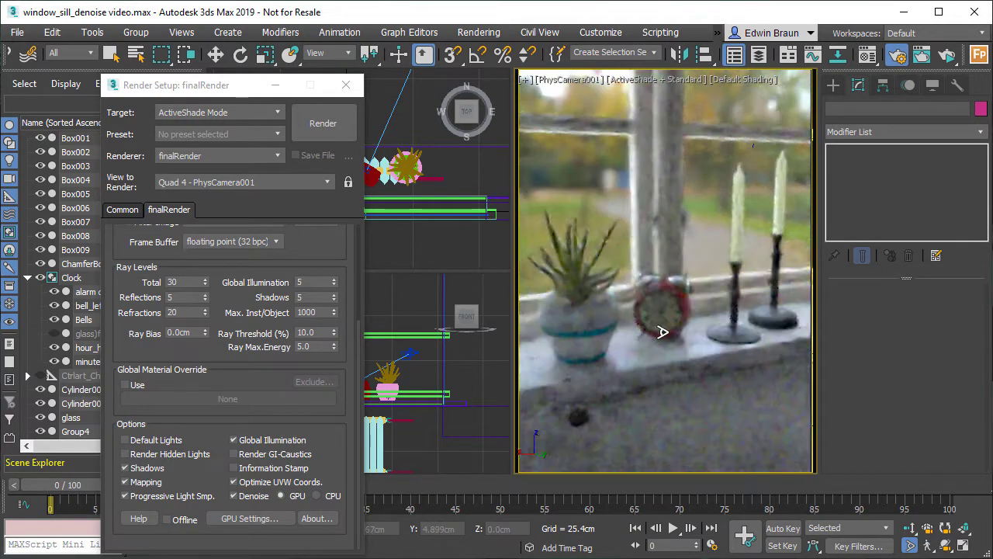
scroll(666, 301, up, 2)
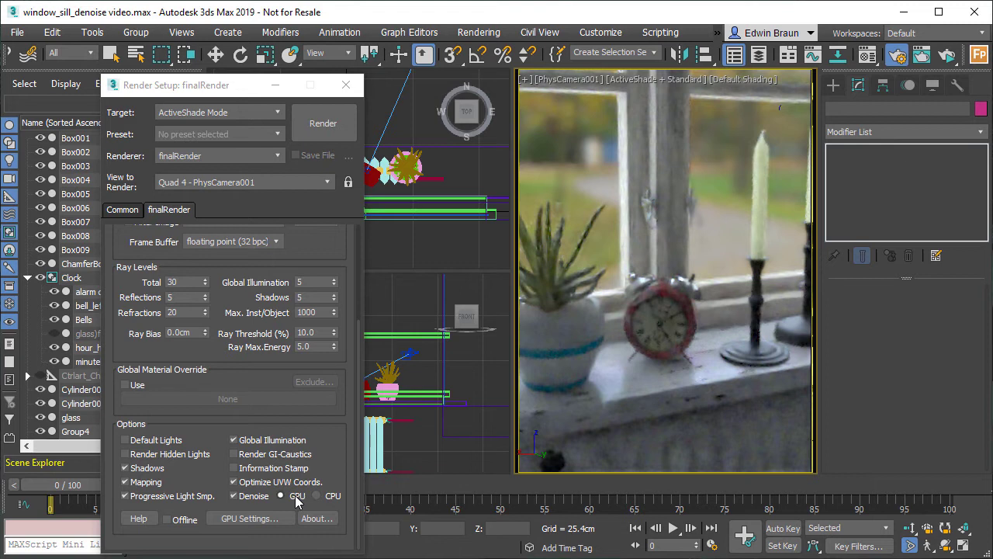
Step: Set denoising to CPU, stop the live preview, and check the render device settings
click(319, 495)
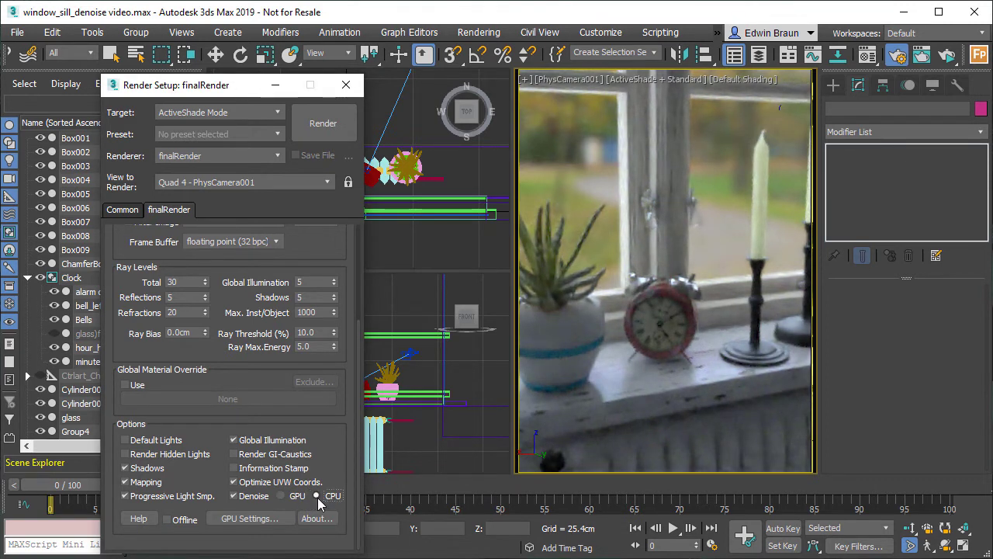
click(640, 80)
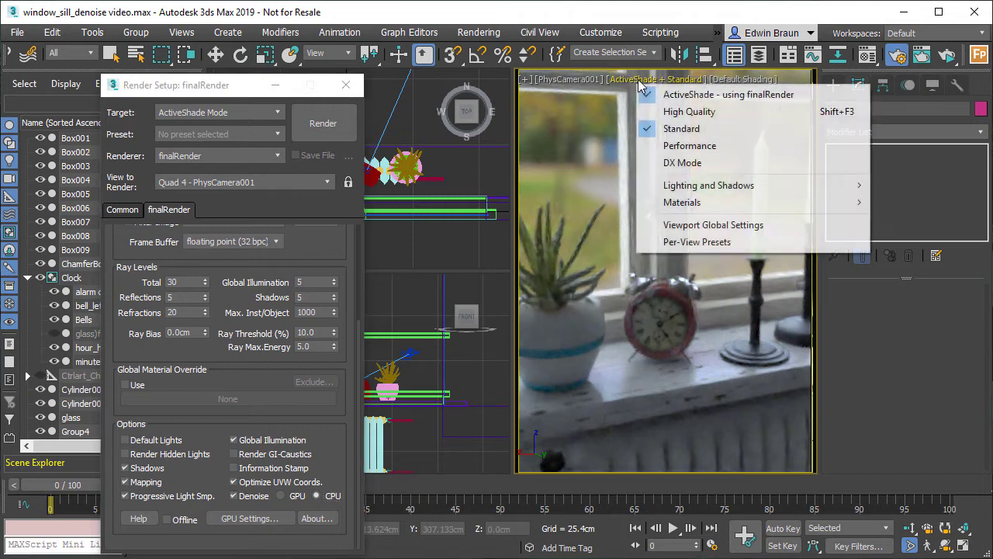
click(668, 95)
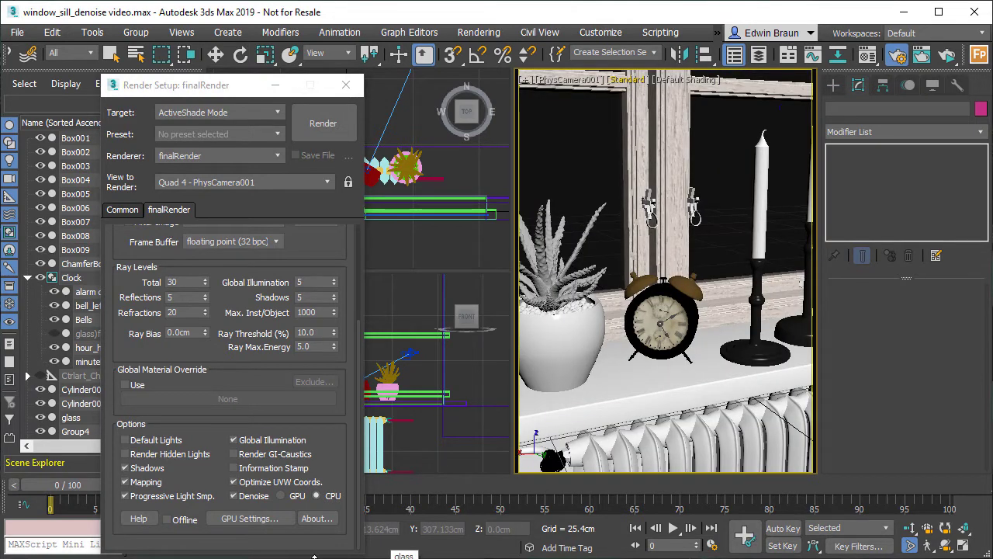
click(250, 517)
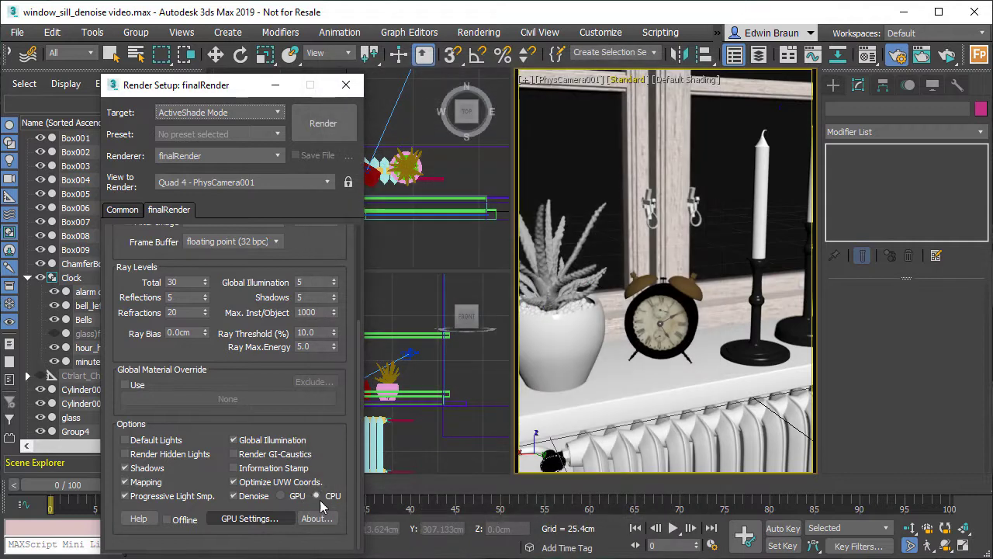
Step: Restart the finalRender ActiveShade preview and reframe the camera close on the alarm clock
click(640, 81)
click(659, 96)
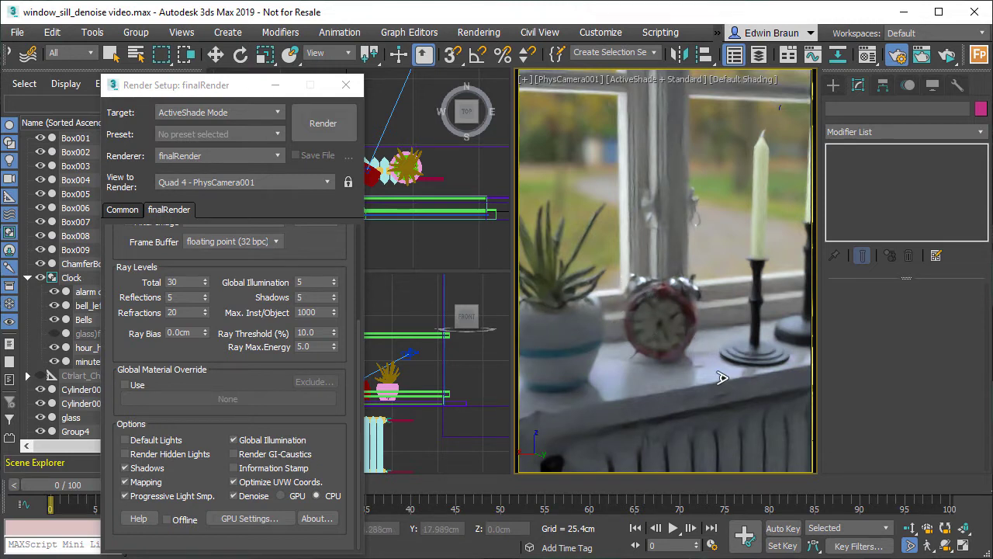
click(678, 297)
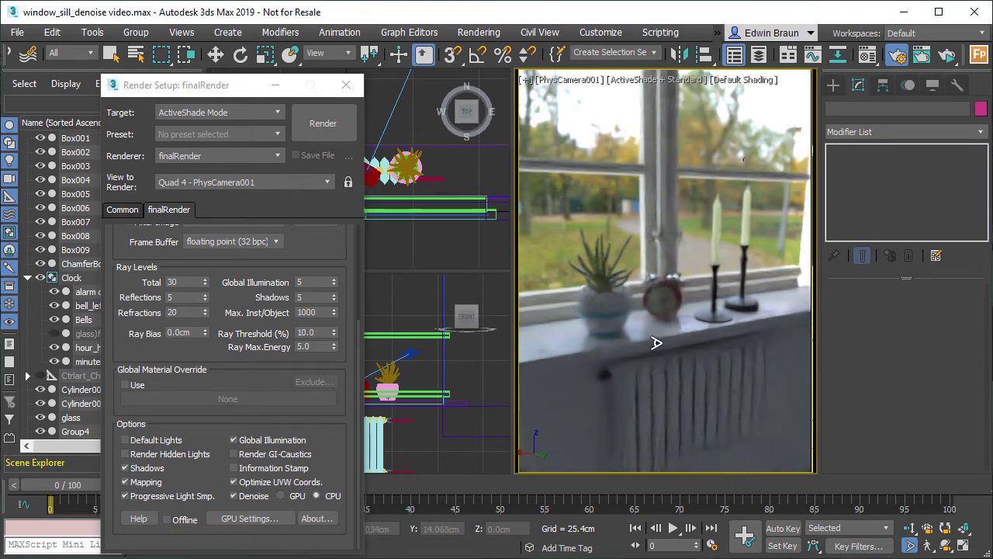
middle_drag(663, 308, 666, 275)
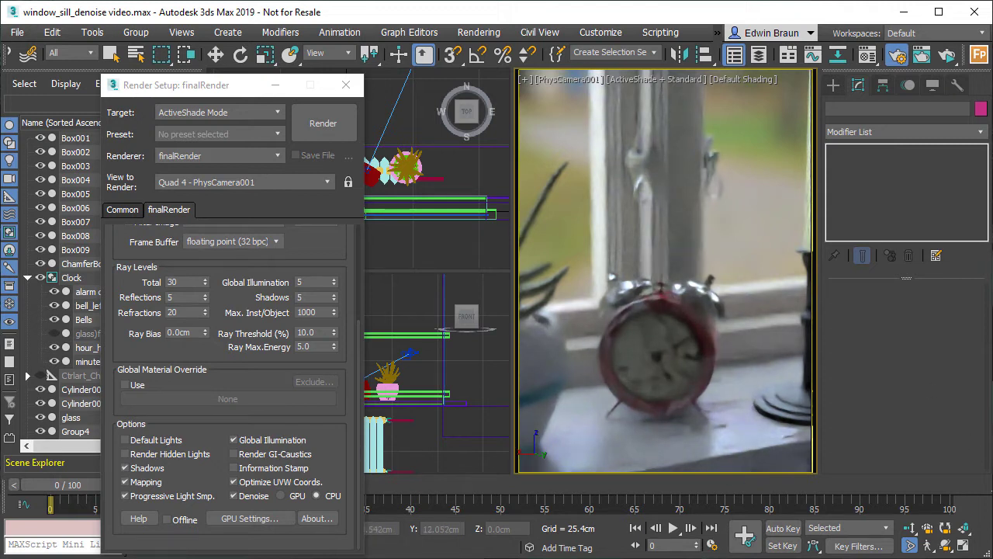
Step: Set denoising to GPU, enable the Quadro RTX 6000 device, and return the viewport to Standard shading
click(286, 500)
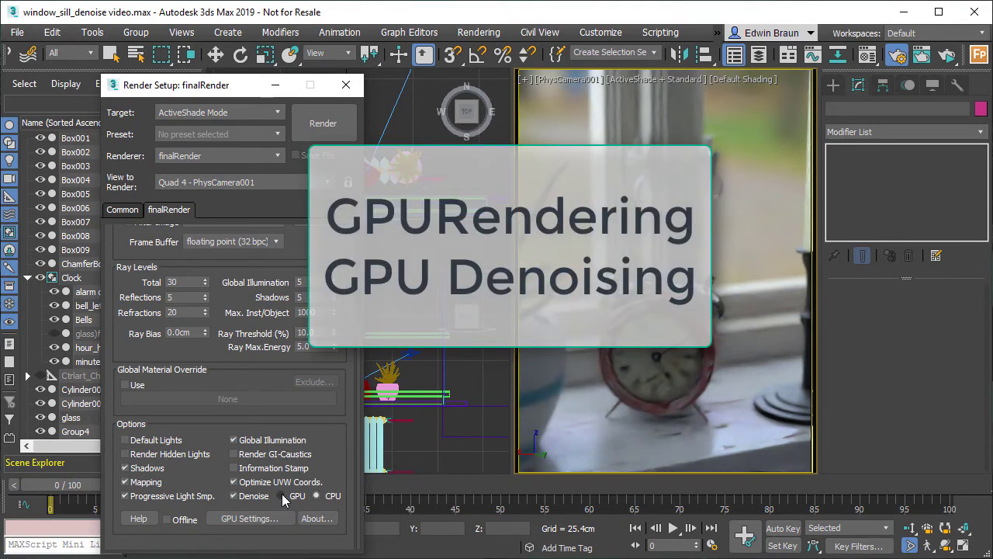
click(261, 520)
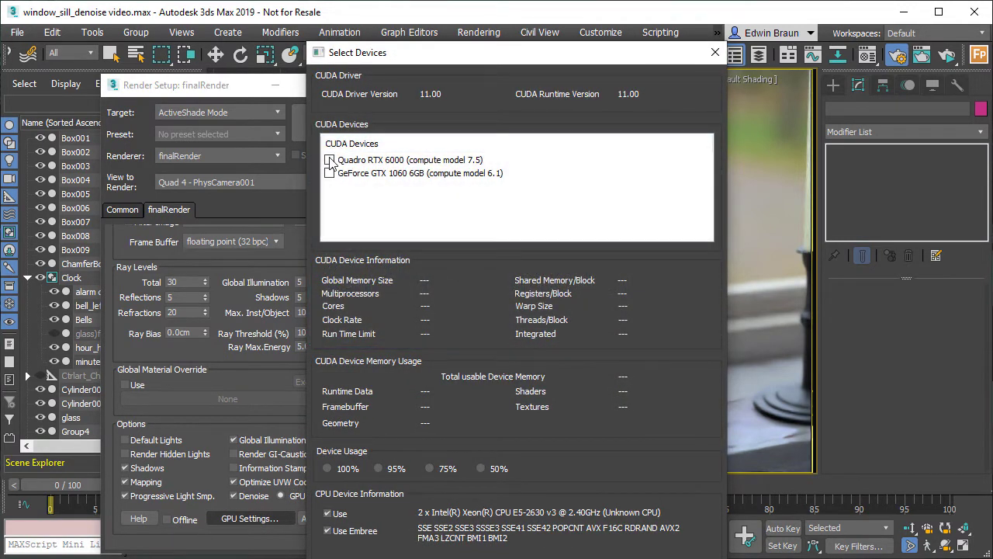
click(330, 160)
key(Return)
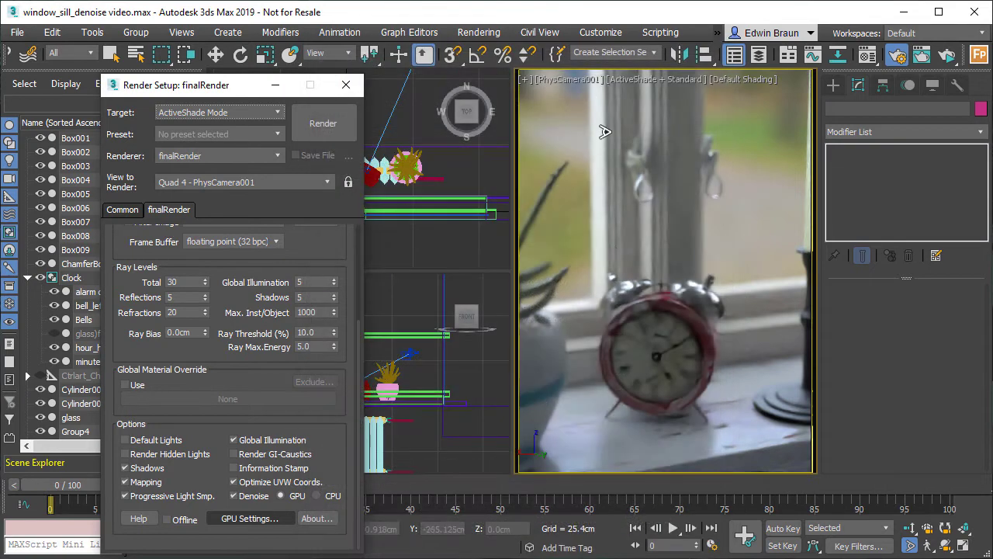
click(652, 79)
click(656, 94)
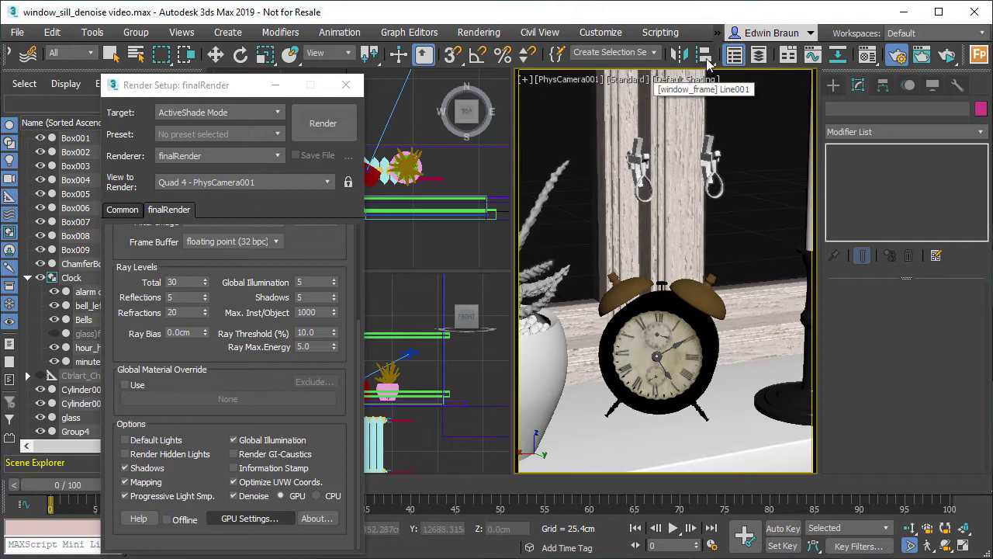
Step: Render the alarm clock in finalRender ActiveShade with GPU rendering and GPU denoising
click(625, 80)
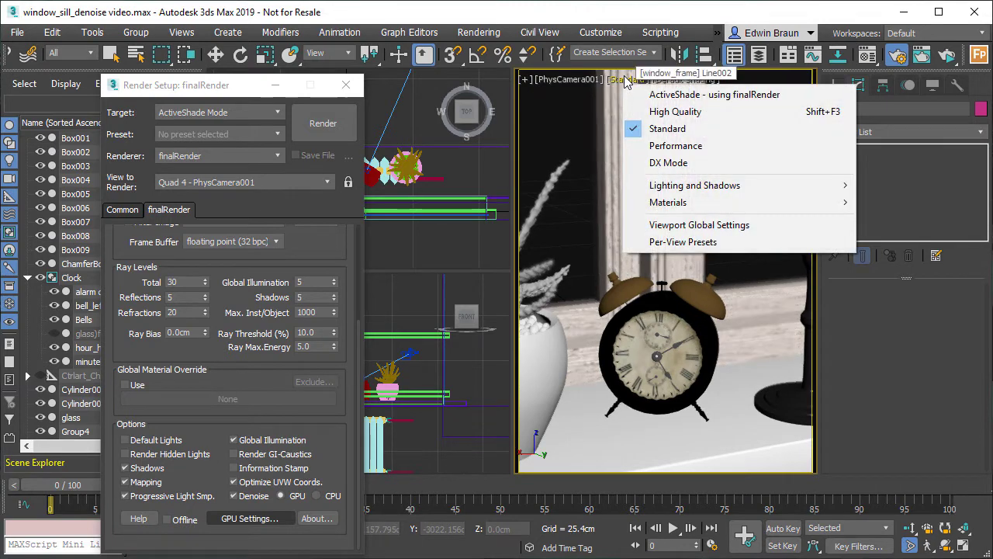
click(679, 95)
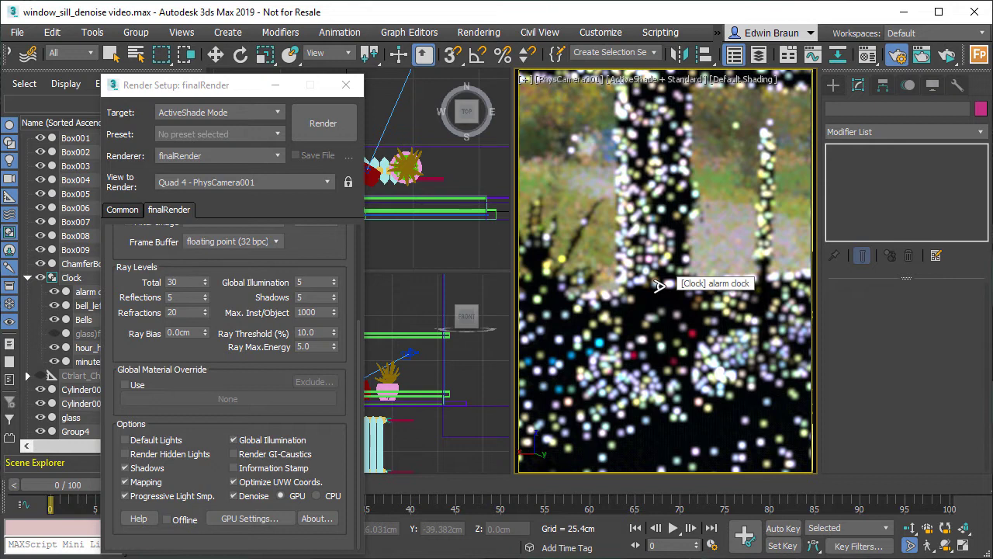
scroll(661, 241, up, 2)
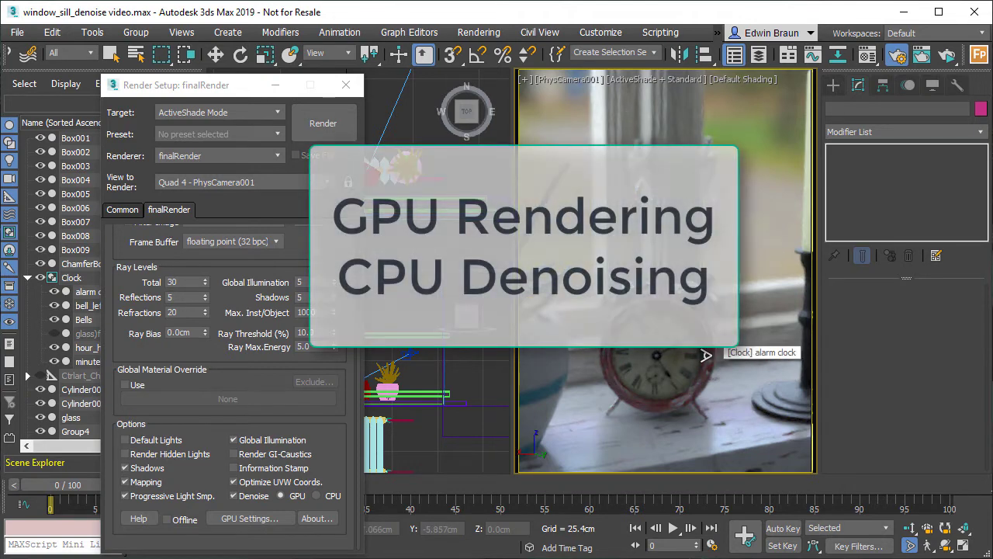
Step: Set denoising to CPU and restart the finalRender ActiveShade render
click(316, 496)
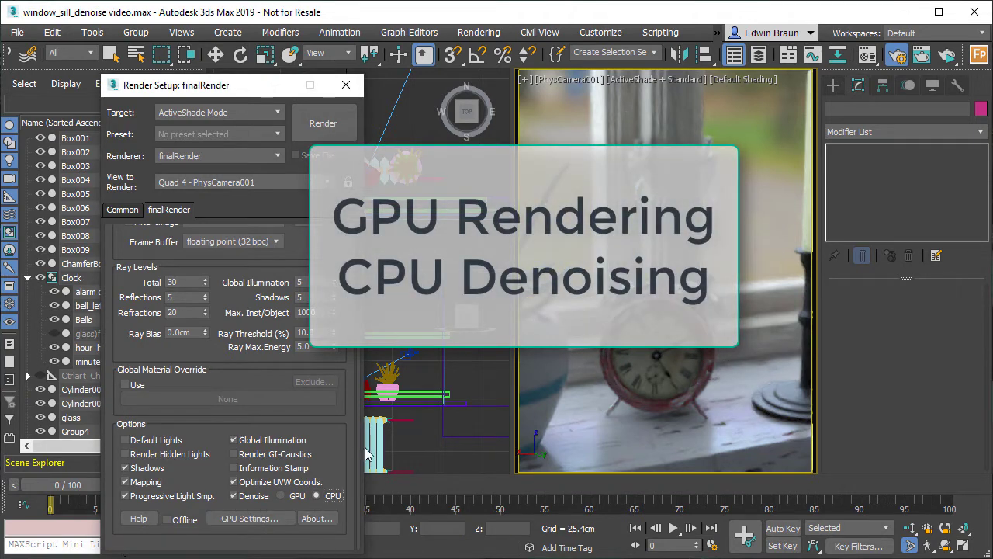
click(656, 79)
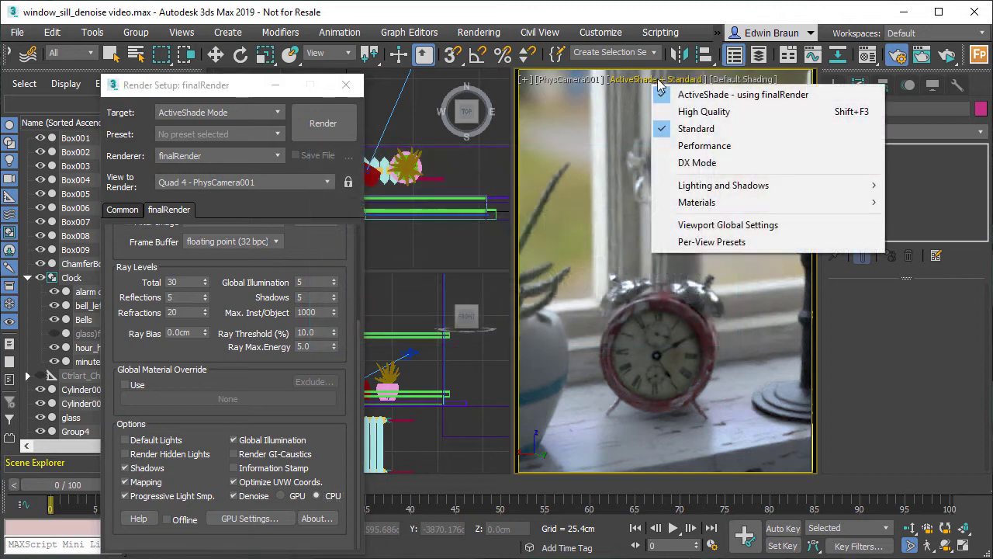
click(682, 94)
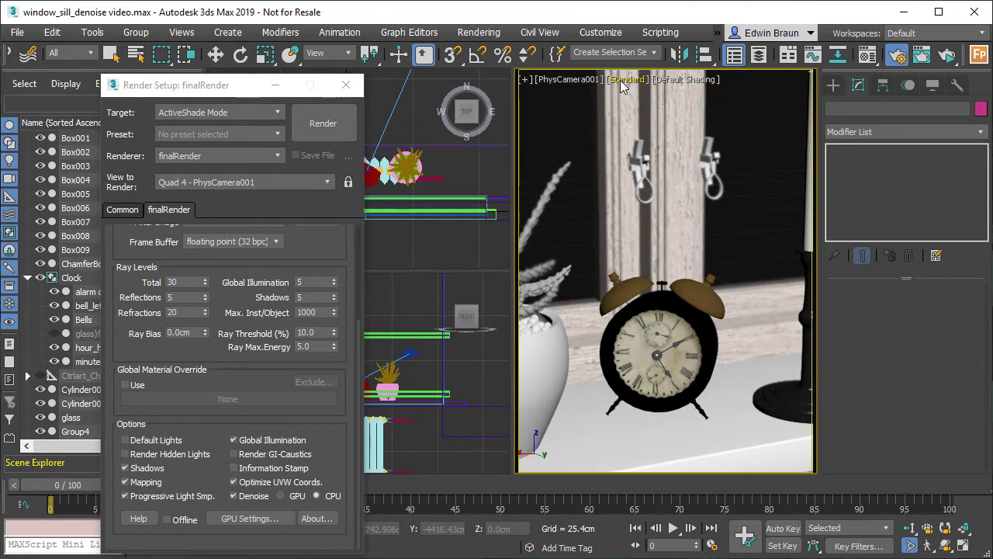
click(621, 81)
click(652, 94)
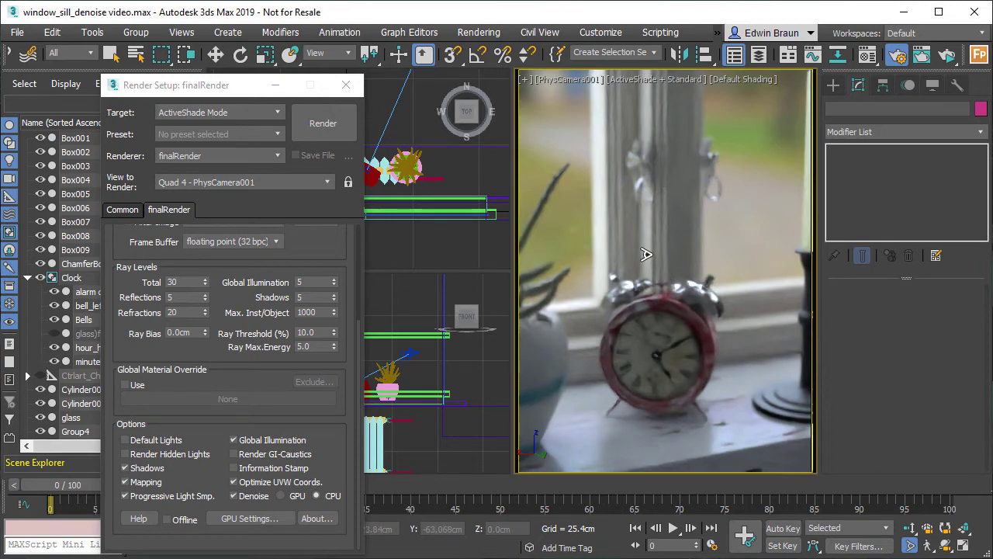
Step: Zoom the ActiveShade view tighter on the alarm clock to inspect the CPU-denoised result
scroll(646, 254, down, 5)
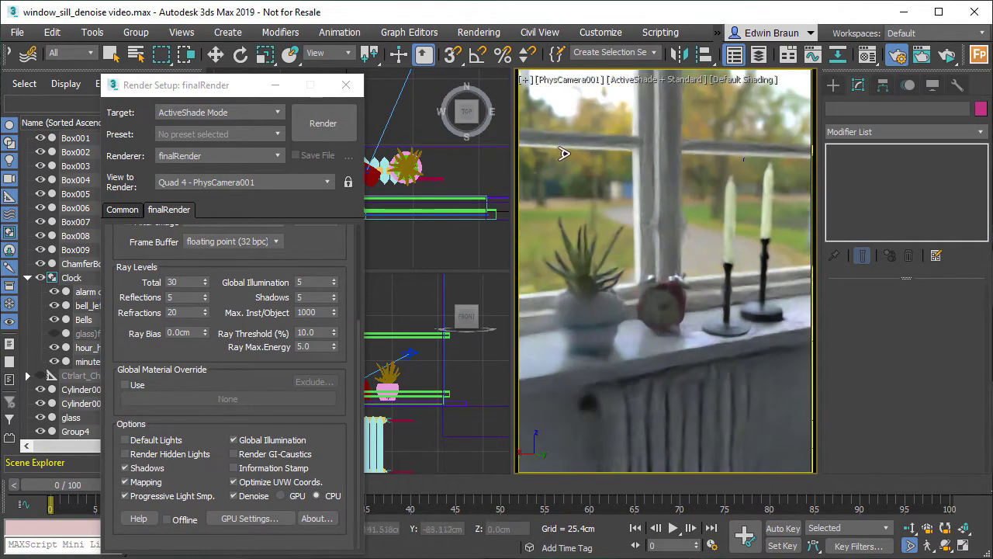
scroll(659, 314, up, 3)
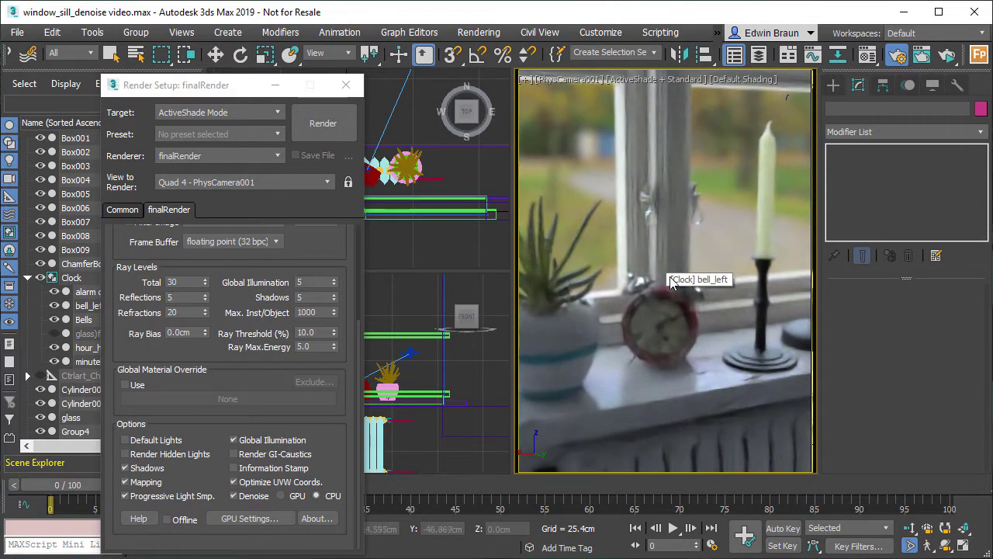
scroll(657, 325, up, 3)
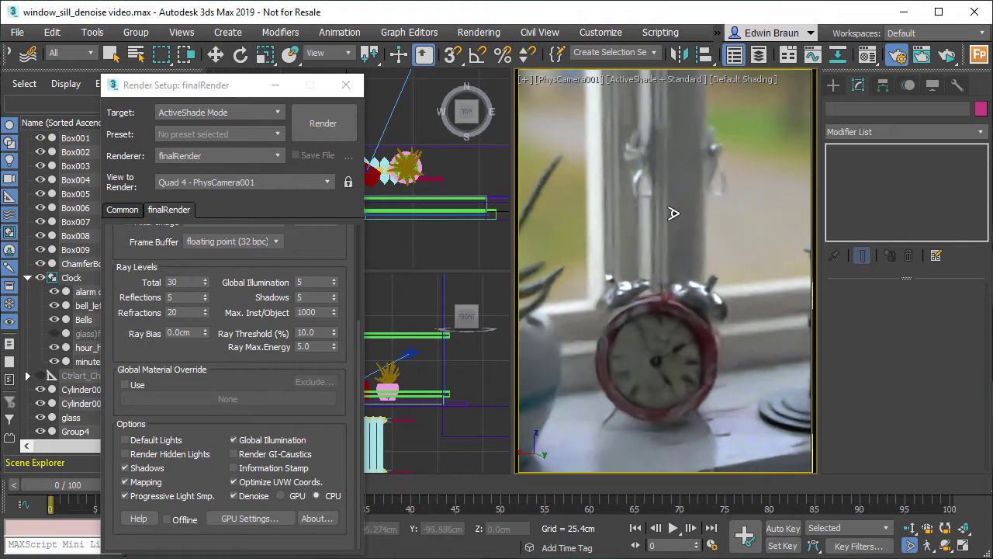
scroll(652, 209, down, 3)
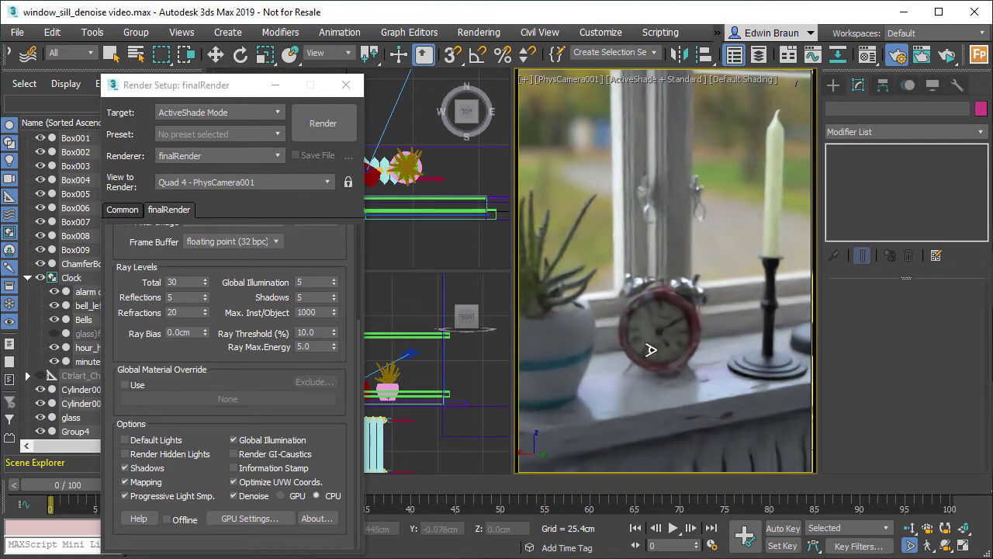
scroll(654, 326, up, 3)
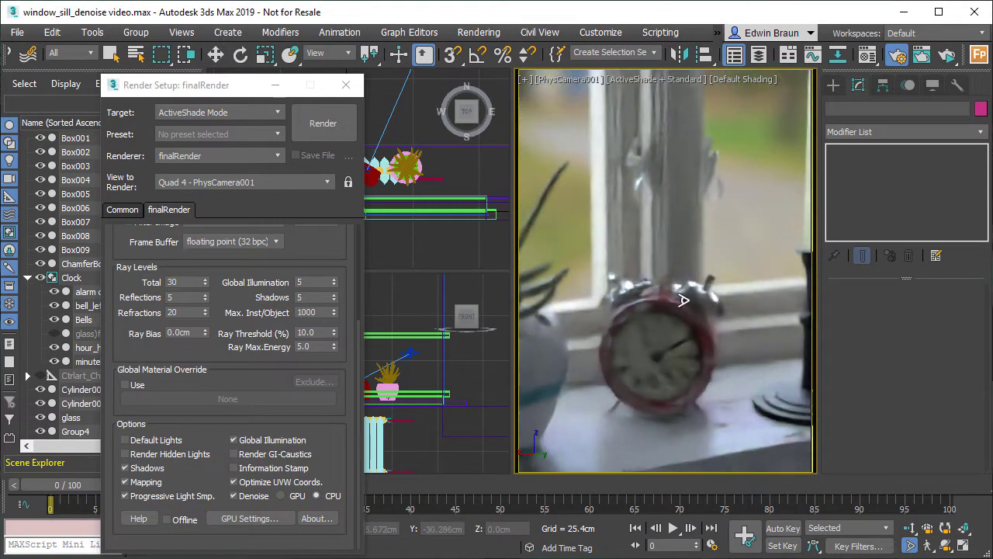
scroll(646, 332, up, 2)
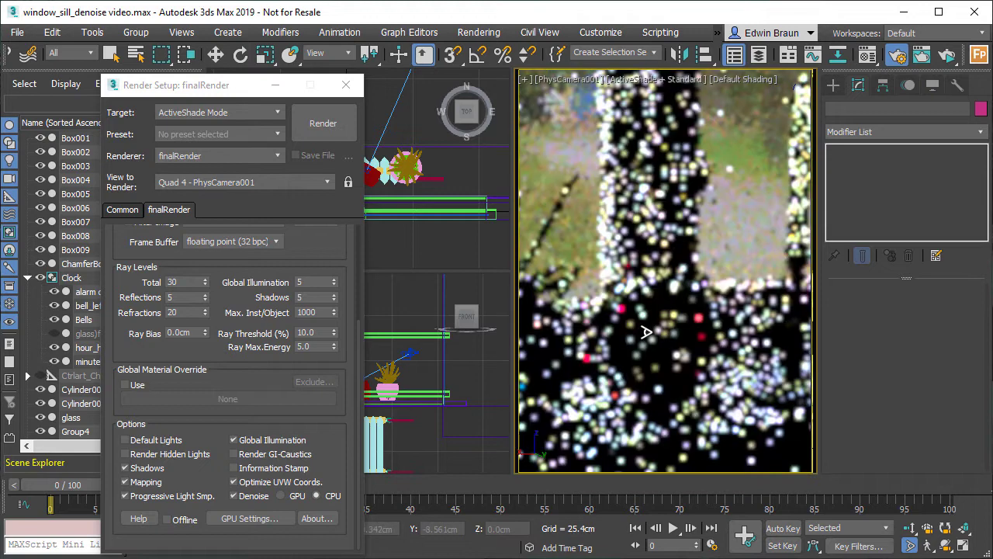
scroll(659, 310, up, 1)
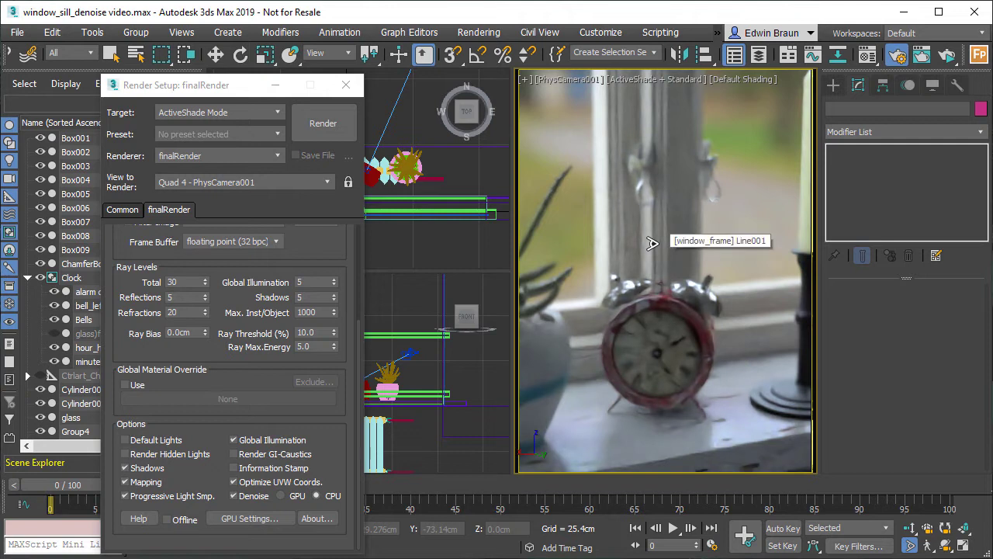
click(262, 518)
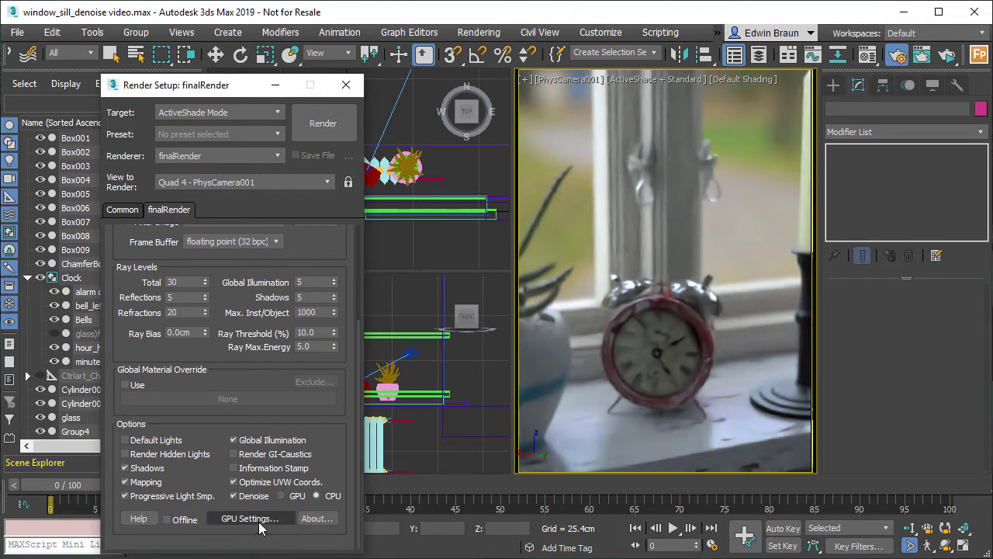
Step: Review and close the GPU device list, then zoom out to show plant, clock and candlesticks
click(260, 523)
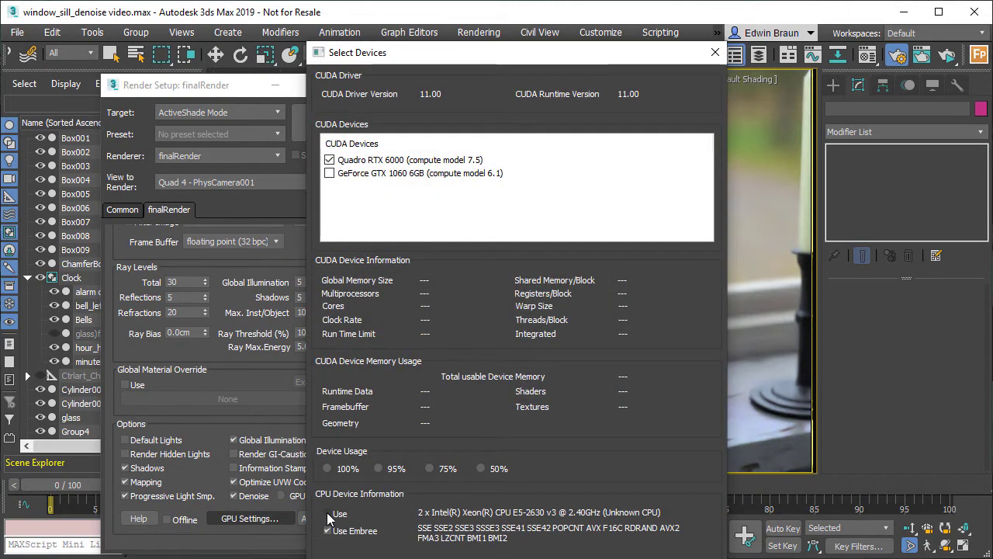
key(Escape)
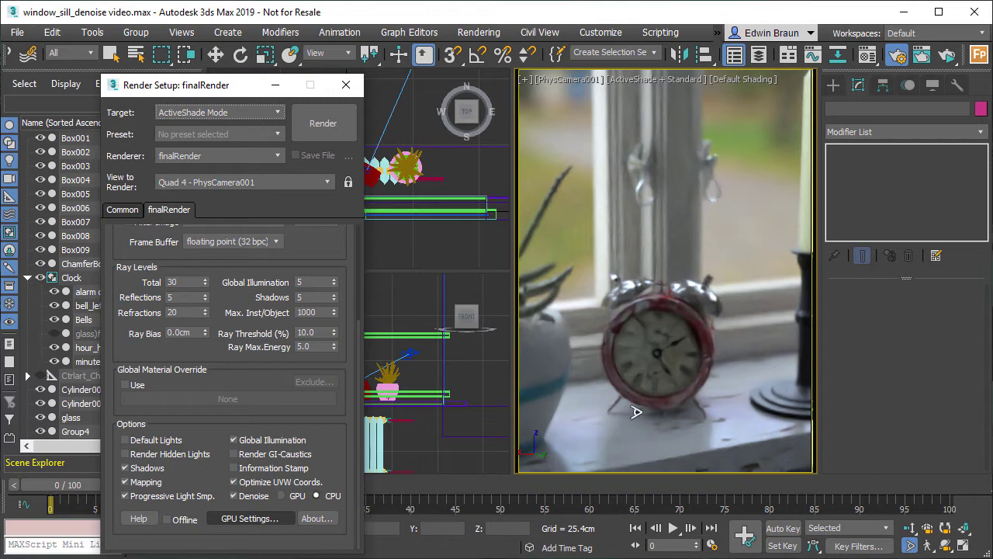
scroll(658, 270, down, 3)
scroll(658, 269, down, 3)
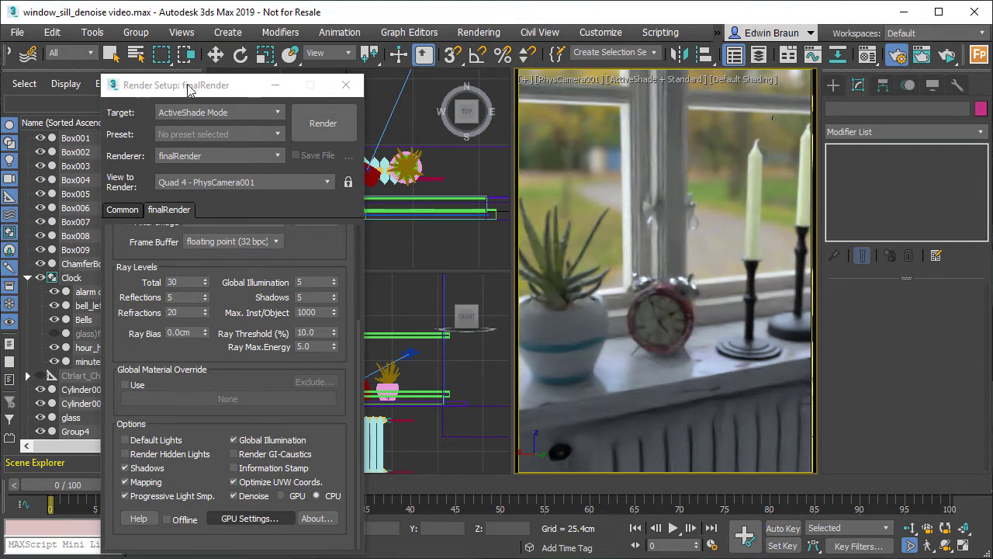
Step: Rotate the alarm clock around Z on the sill, then make the camera view the ActiveShade target again
click(242, 54)
click(659, 337)
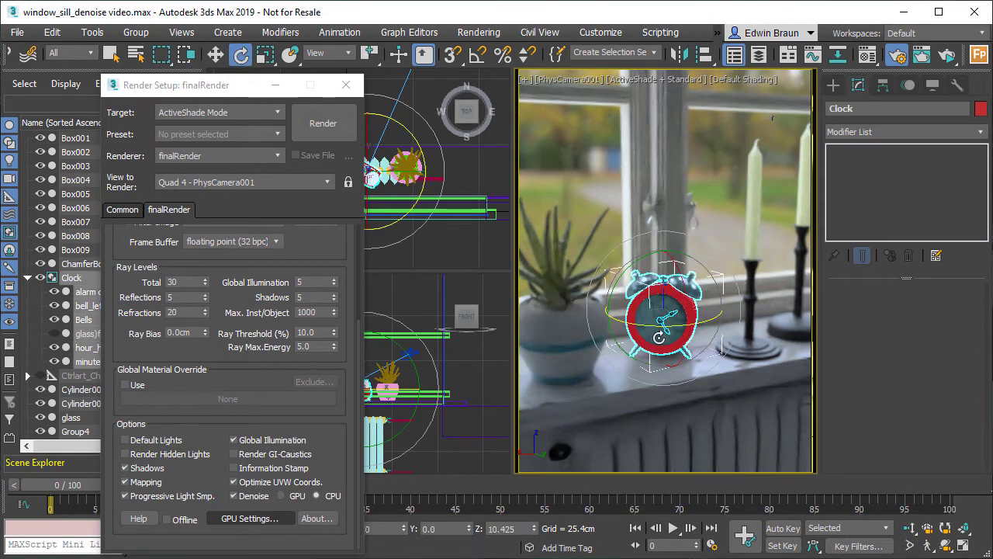
mouse_move(623, 327)
mouse_down()
mouse_move(666, 335)
mouse_move(648, 319)
mouse_up()
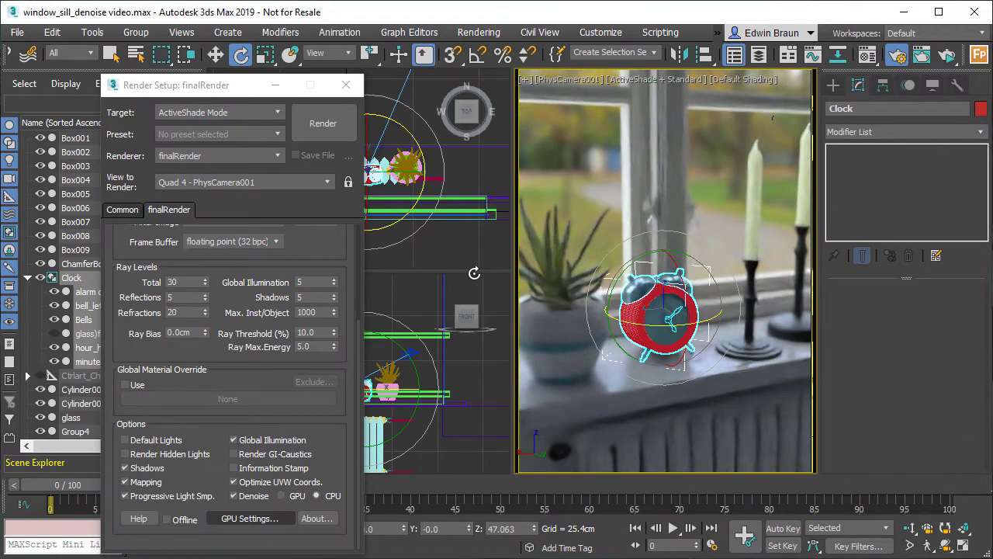
click(471, 238)
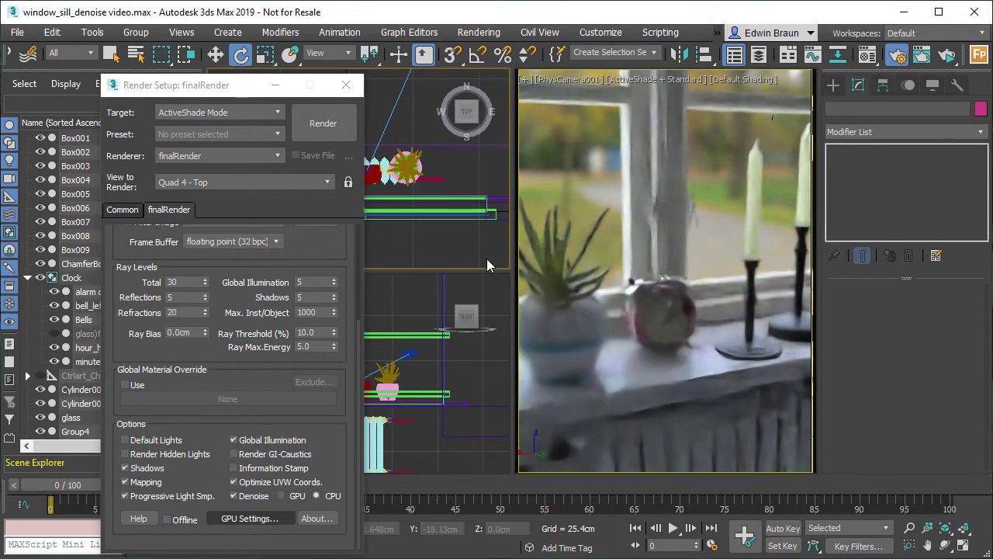
click(666, 318)
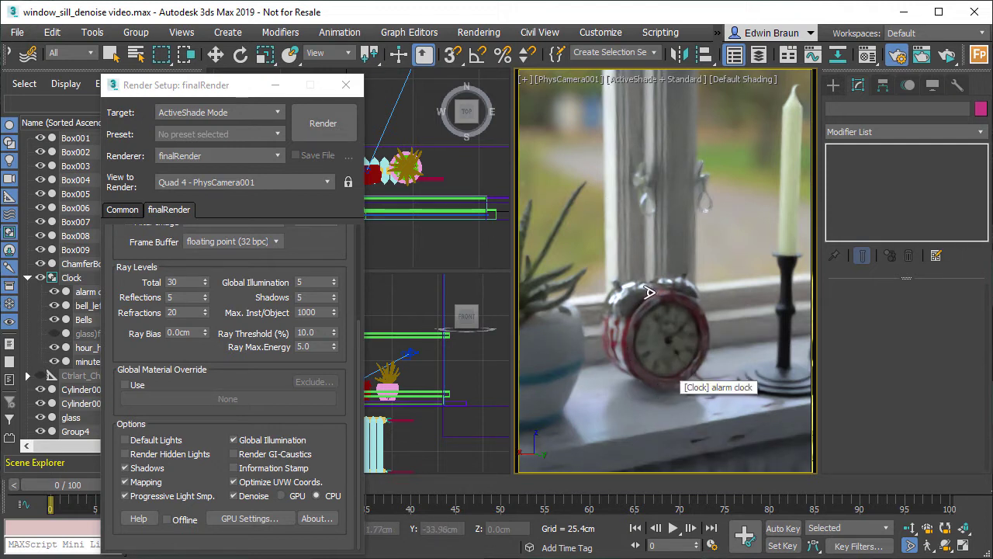
Step: Set the ActiveShade render focus point on the alarm clock
click(659, 311)
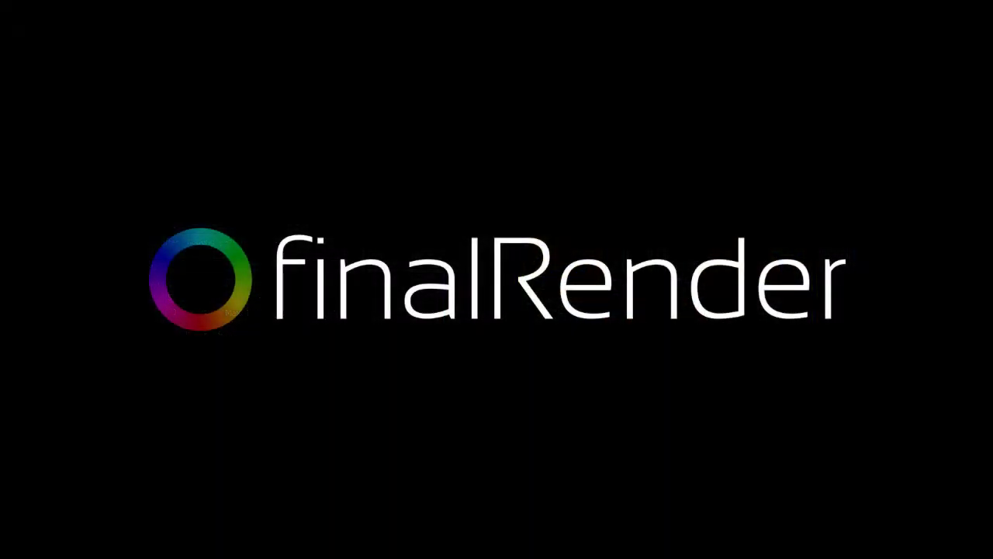